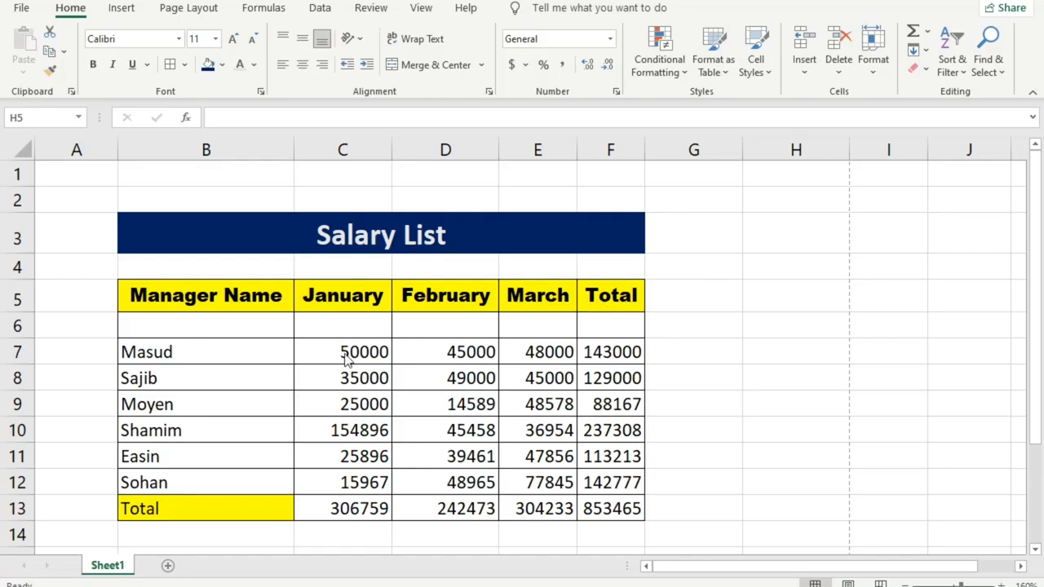
# Examine the monthly salaries in row 7, the sum formula in F7 and the currency options of the accounting format
pyautogui.click(371, 353)
pyautogui.moveTo(371, 356); pyautogui.dragTo(549, 356)
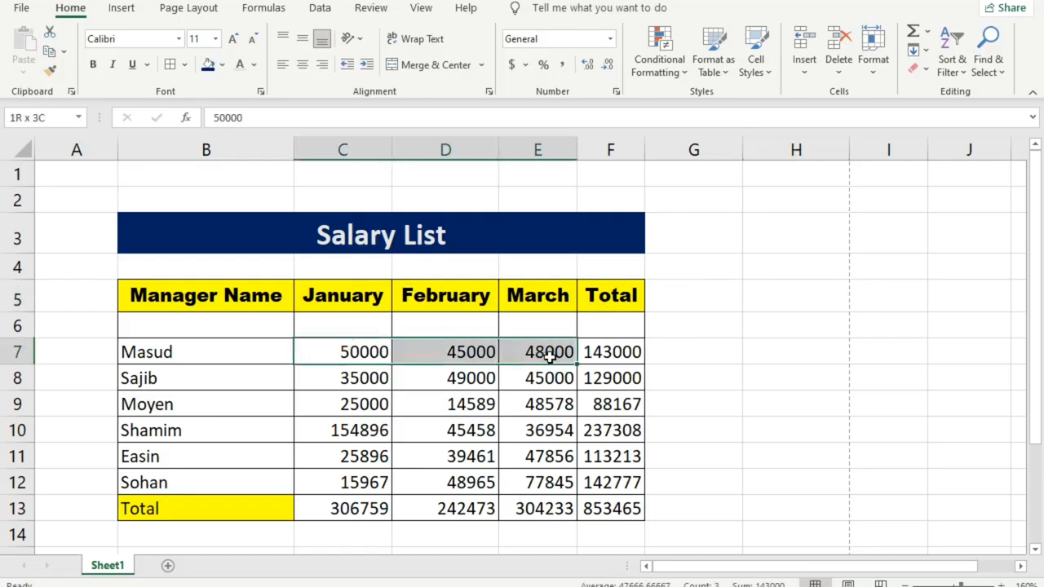
pyautogui.click(706, 358)
pyautogui.click(632, 359)
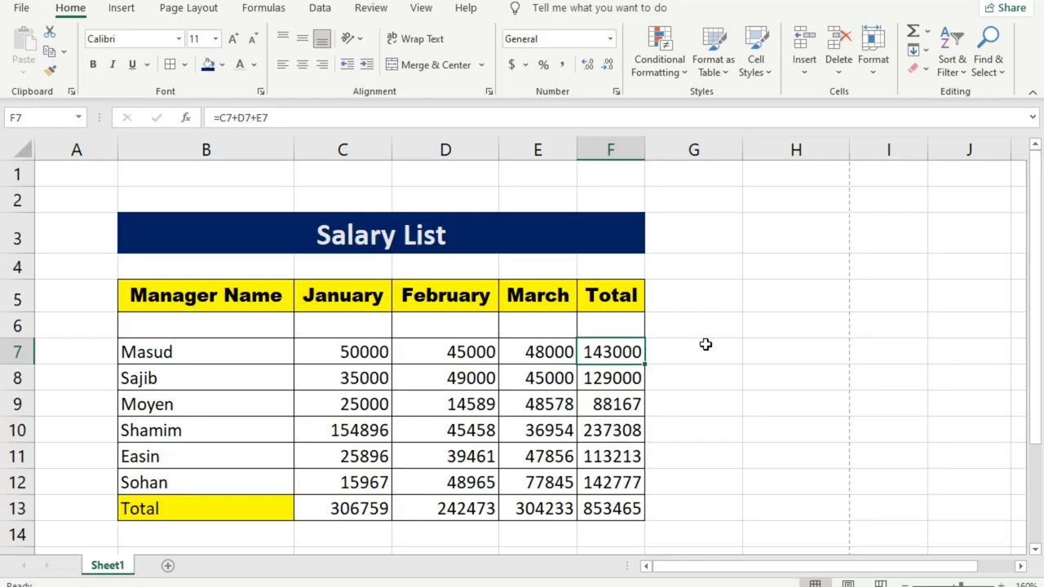
pyautogui.click(402, 244)
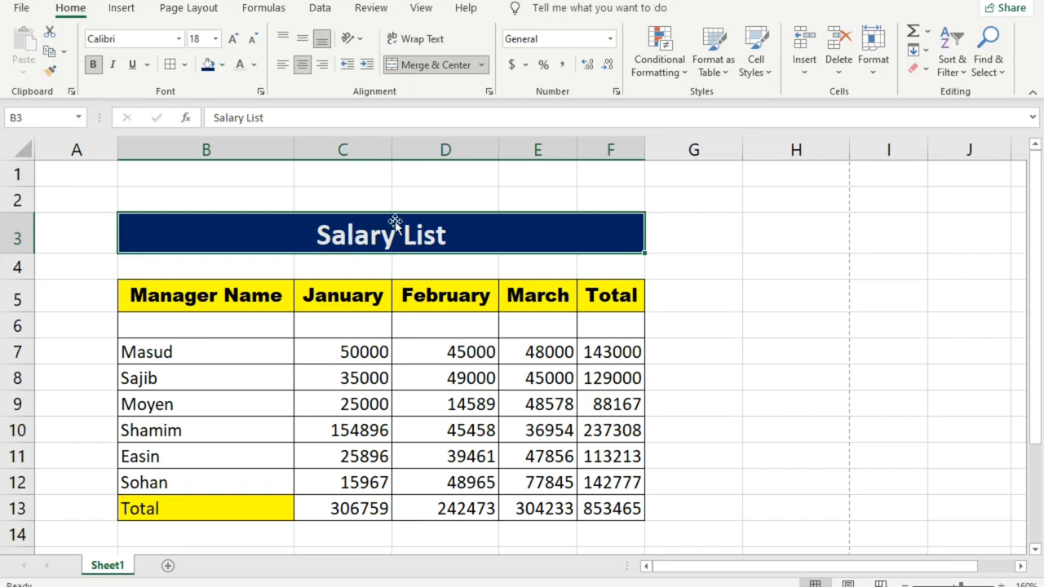
pyautogui.click(624, 352)
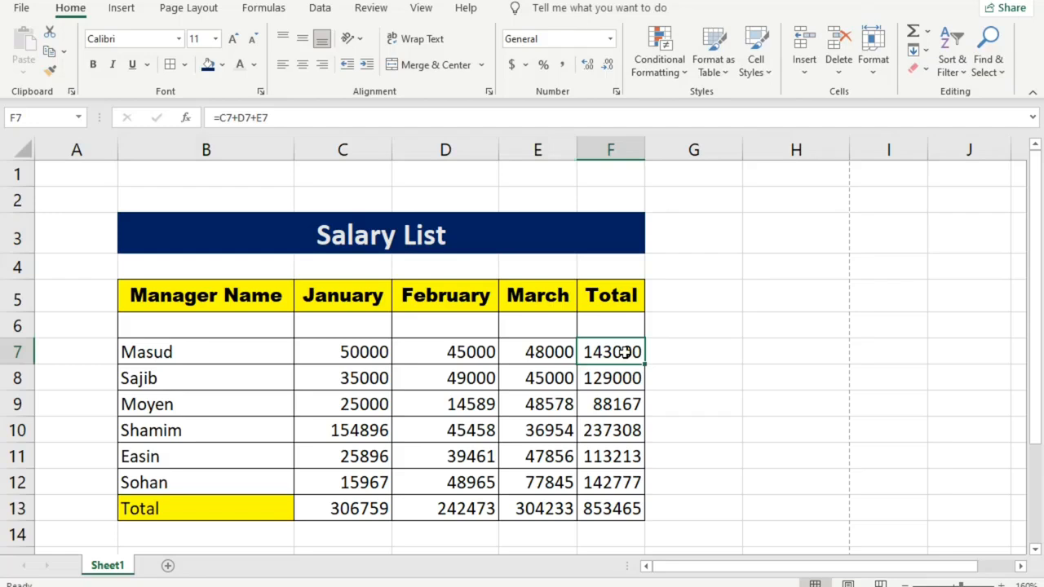
pyautogui.click(525, 66)
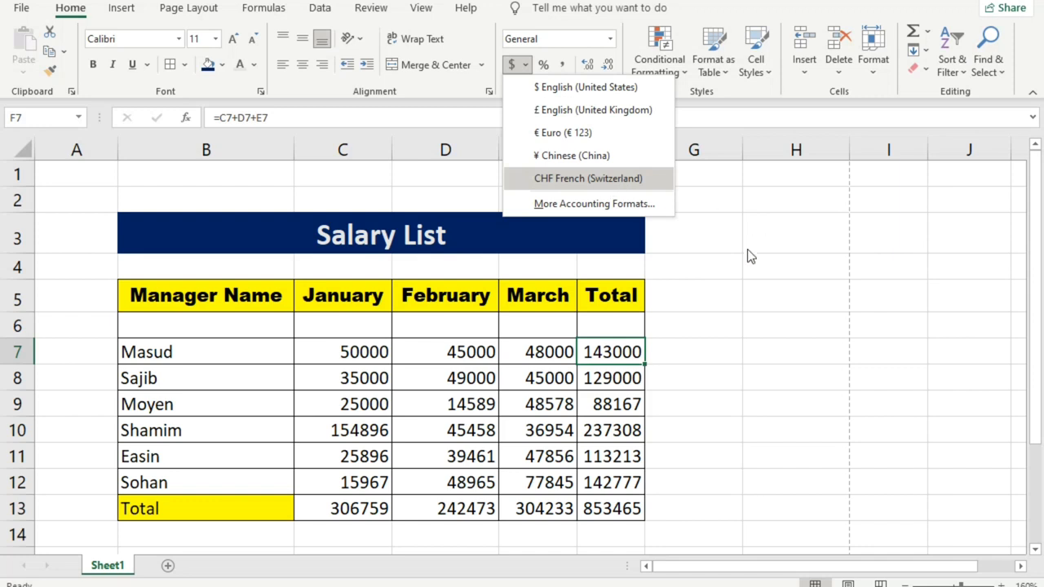
pyautogui.click(731, 281)
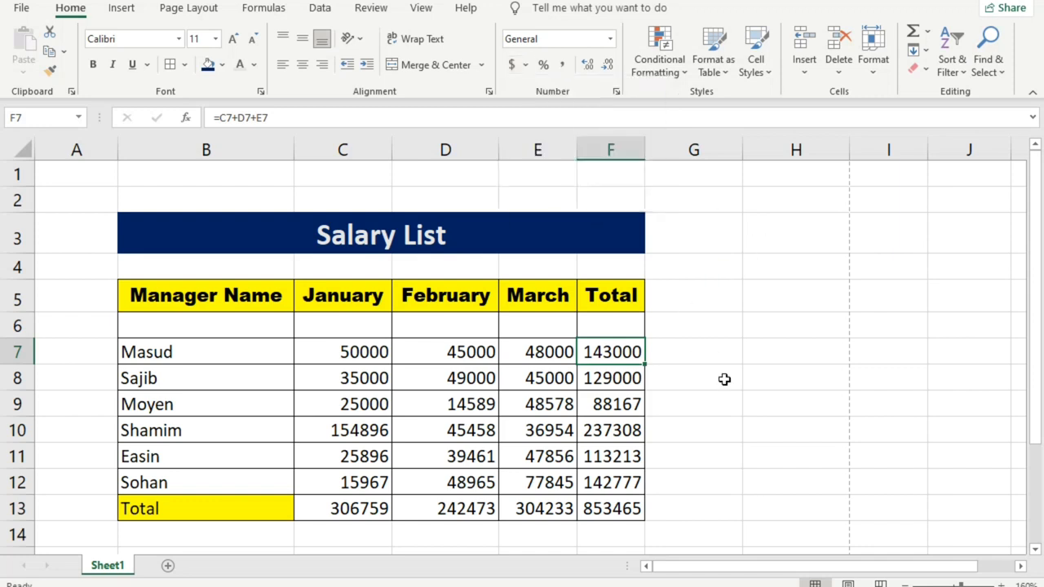
# Widen the Total column F to make room for longer number formats
pyautogui.moveTo(650, 150); pyautogui.dragTo(758, 214)
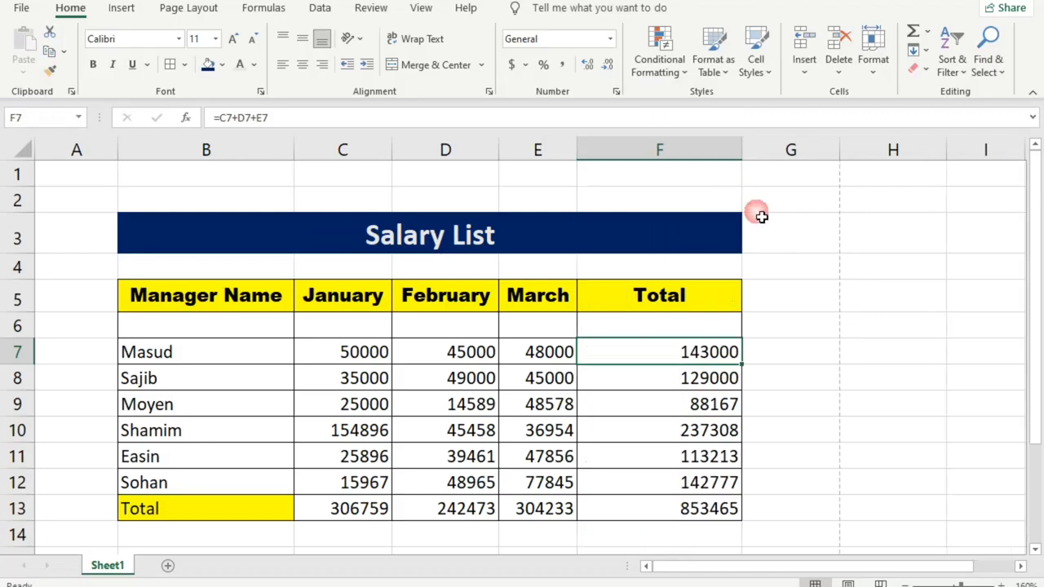
pyautogui.click(852, 331)
pyautogui.scroll(-1, 849, 337)
pyautogui.scroll(1, 849, 337)
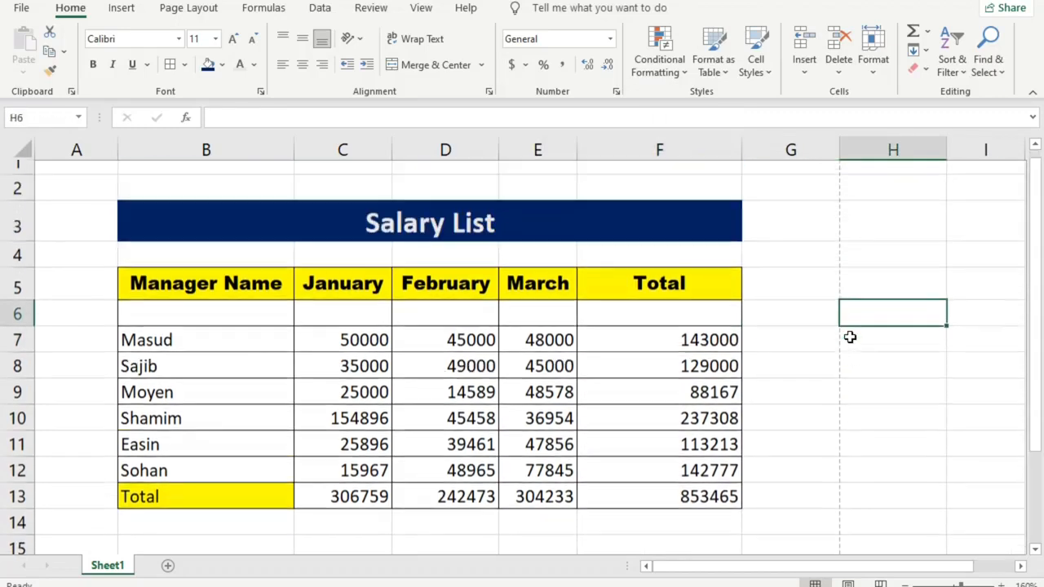
pyautogui.click(827, 462)
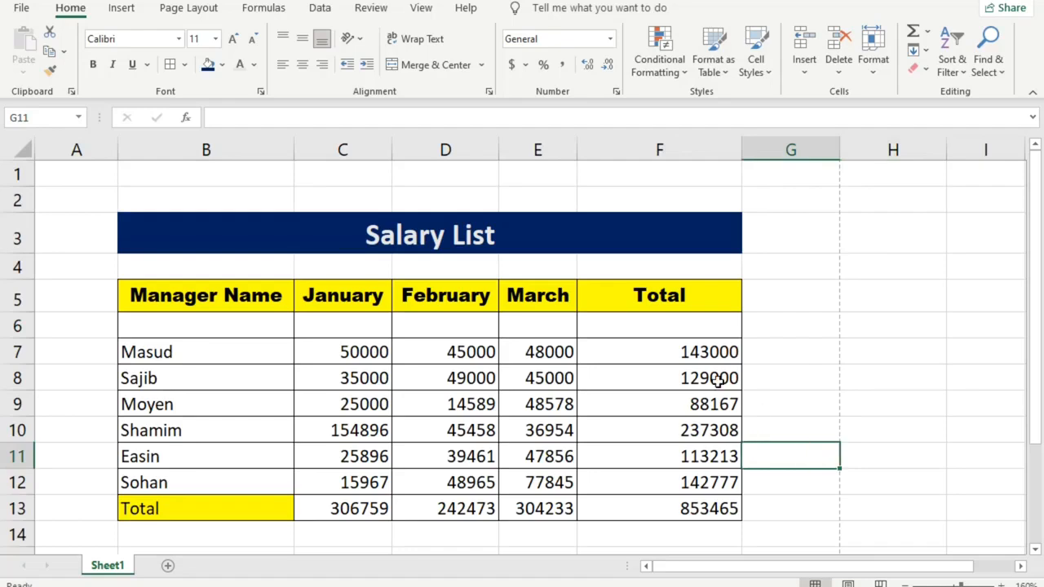
# Try the Number format on the total in F7 and restore the General format
pyautogui.click(697, 358)
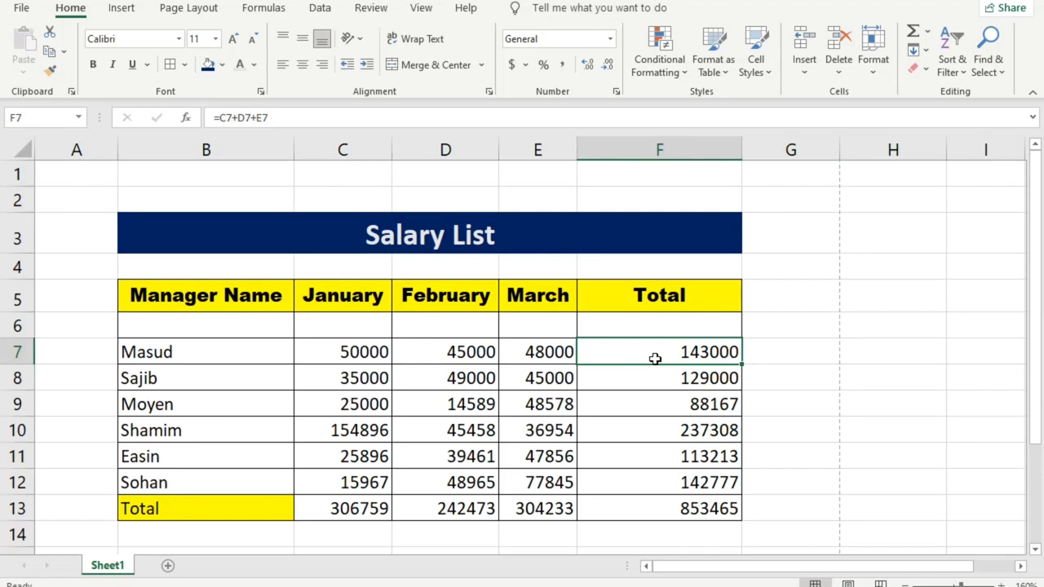
pyautogui.click(610, 39)
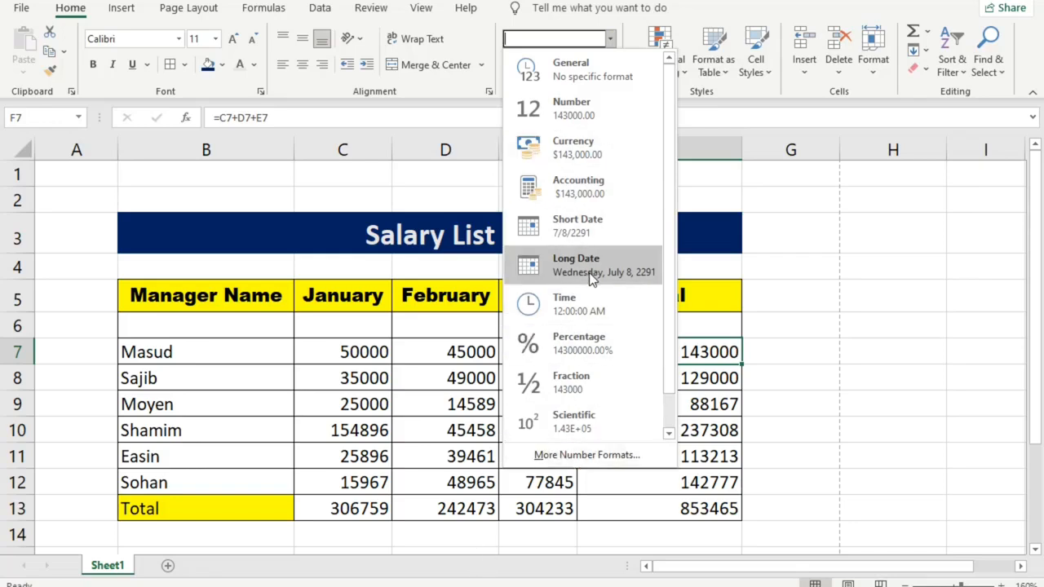
pyautogui.click(876, 298)
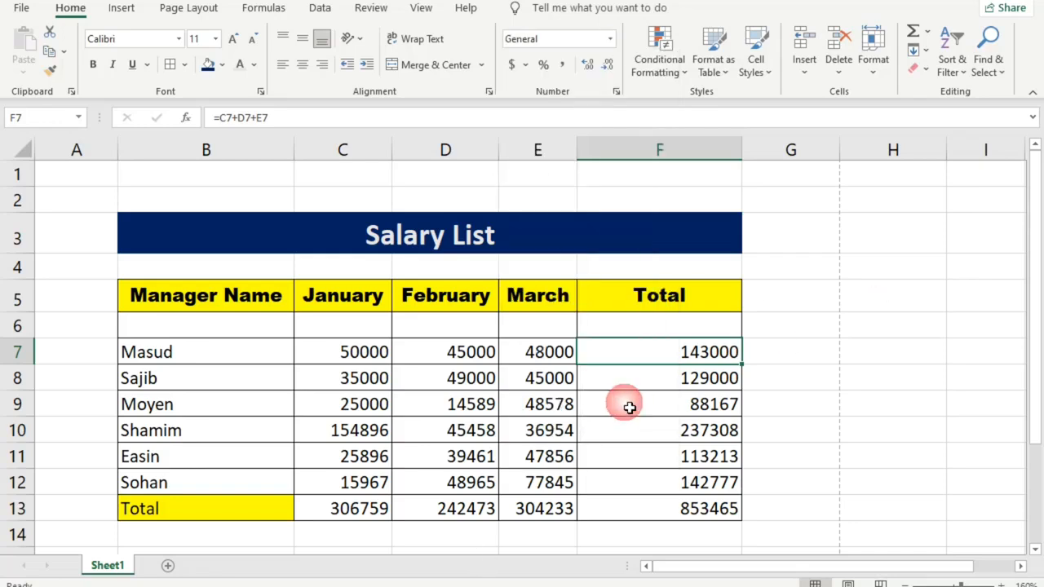
pyautogui.click(691, 388)
pyautogui.click(675, 360)
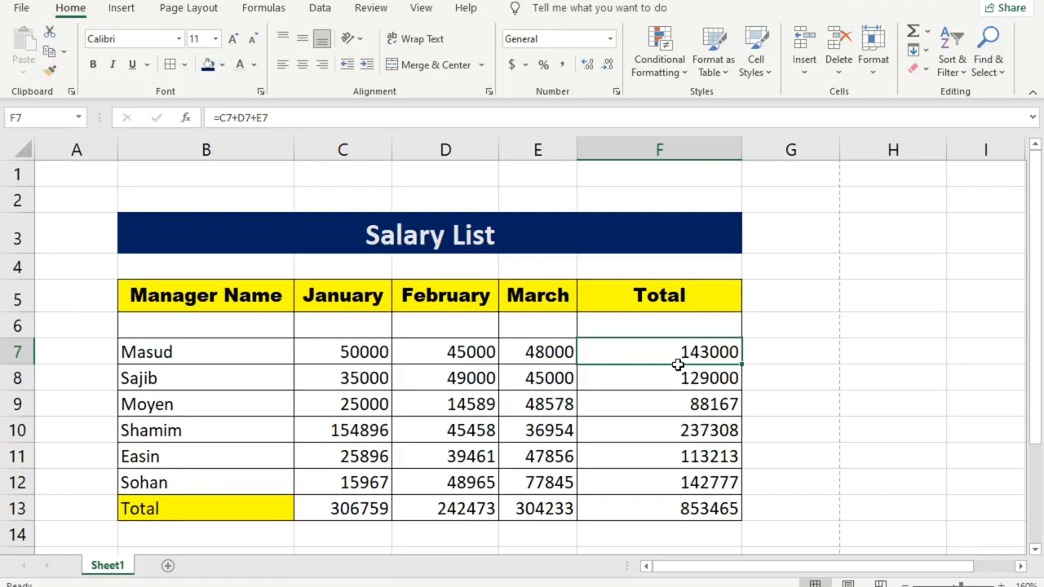
pyautogui.click(609, 38)
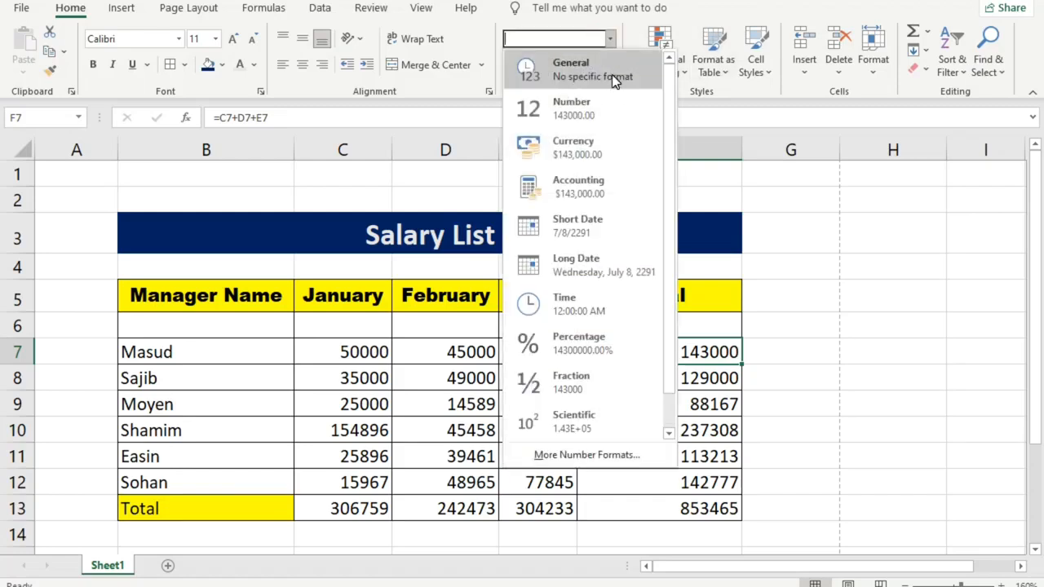
pyautogui.click(603, 108)
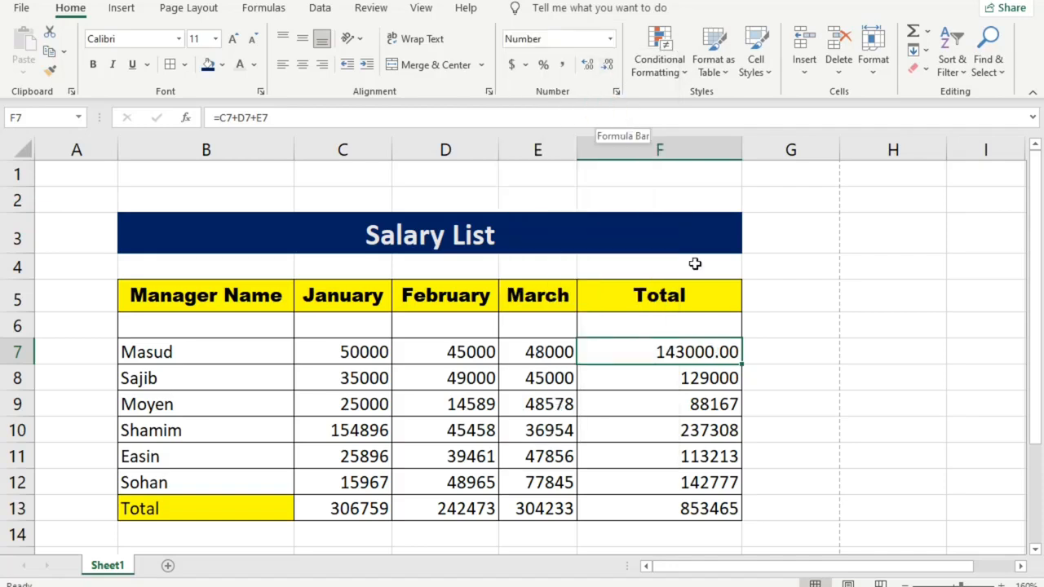
pyautogui.click(609, 39)
pyautogui.click(594, 75)
pyautogui.click(609, 38)
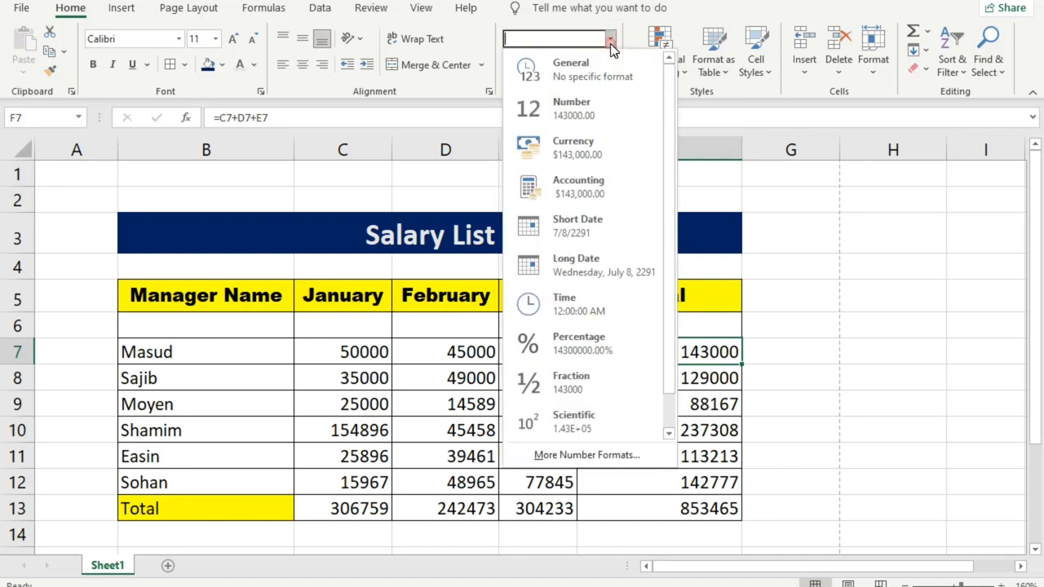
pyautogui.click(600, 82)
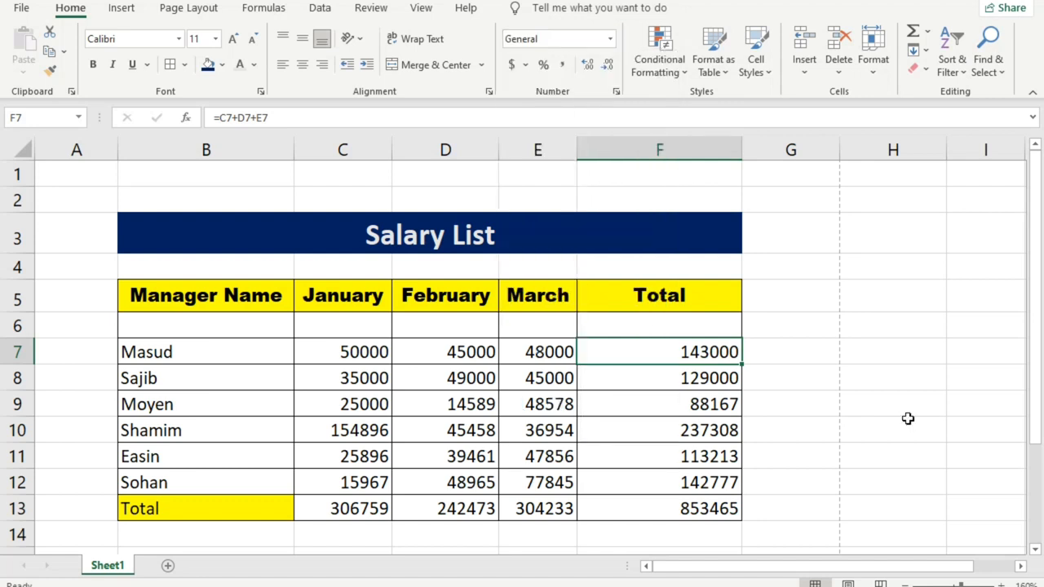
pyautogui.moveTo(708, 354); pyautogui.dragTo(690, 508)
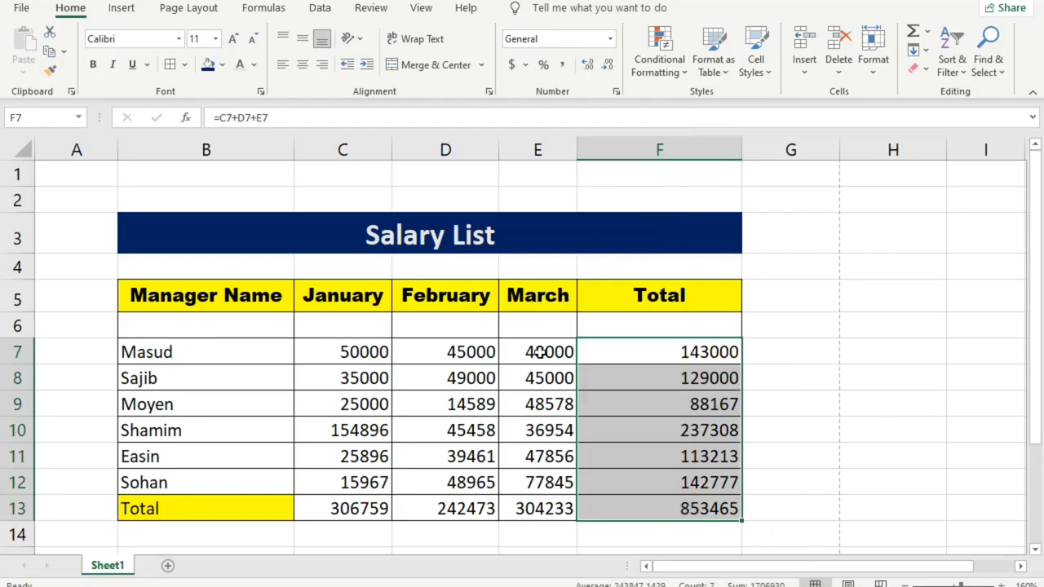
pyautogui.moveTo(541, 351); pyautogui.dragTo(538, 508)
pyautogui.moveTo(470, 360); pyautogui.dragTo(464, 509)
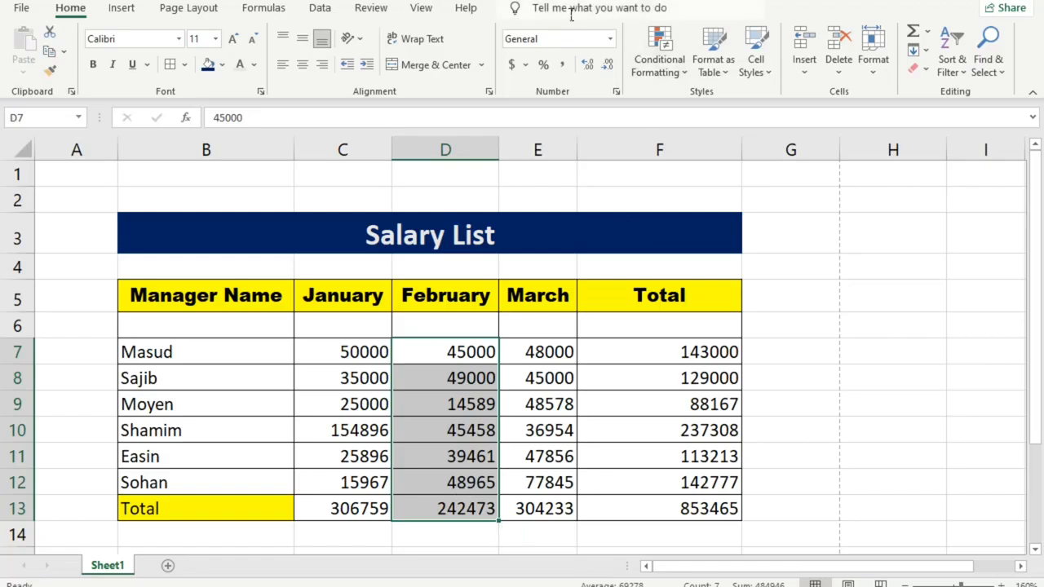
pyautogui.click(685, 352)
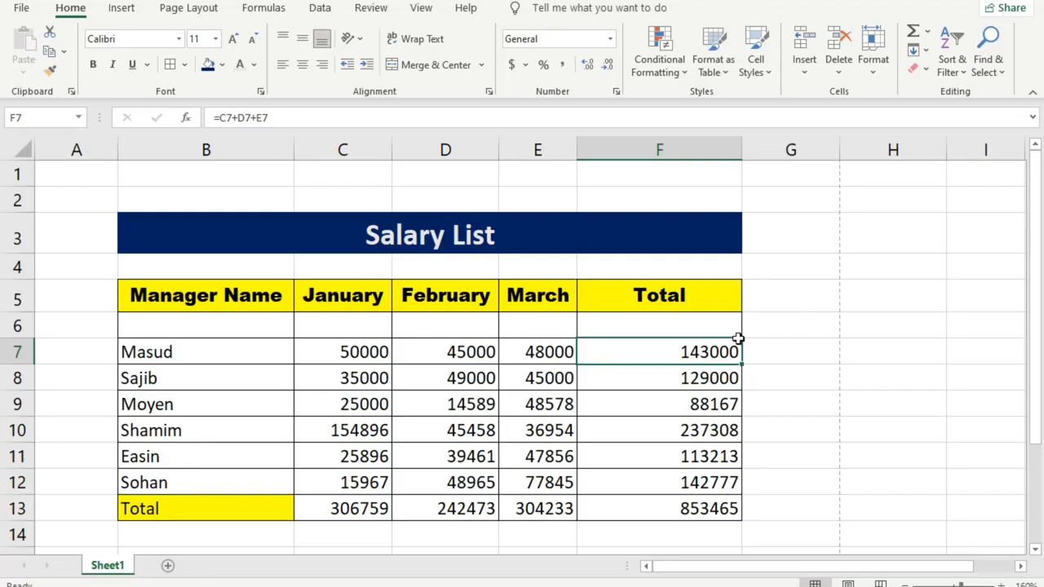
# Apply the Number format to all totals in F7:F13
pyautogui.moveTo(680, 351); pyautogui.dragTo(687, 508)
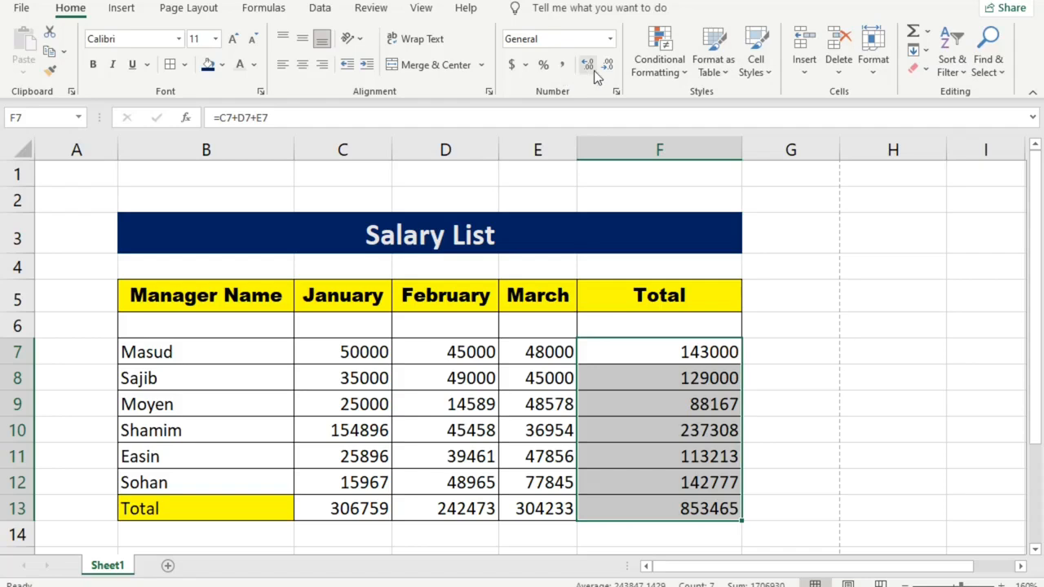
pyautogui.click(528, 67)
pyautogui.click(528, 67)
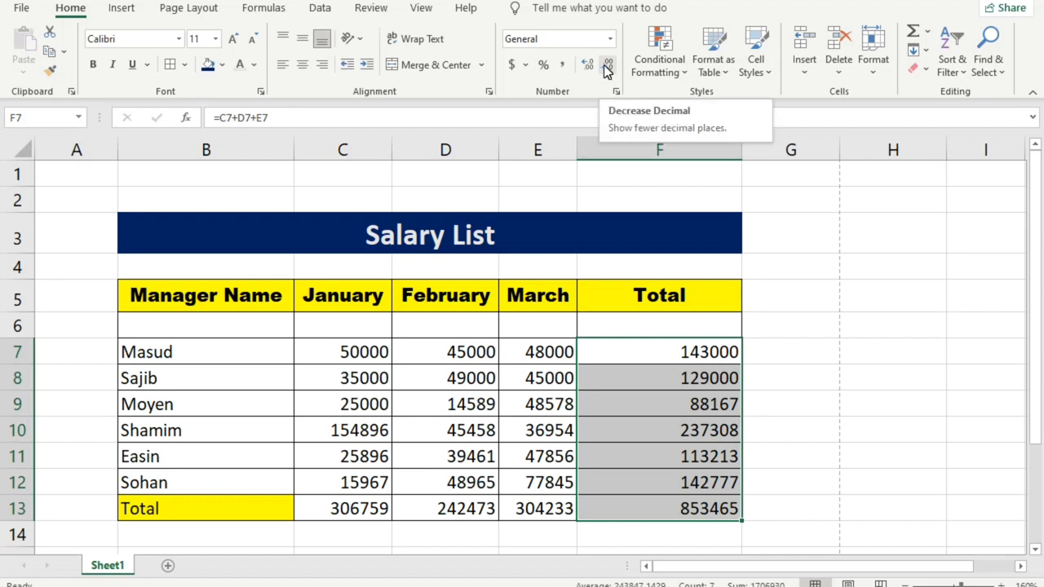
pyautogui.click(611, 39)
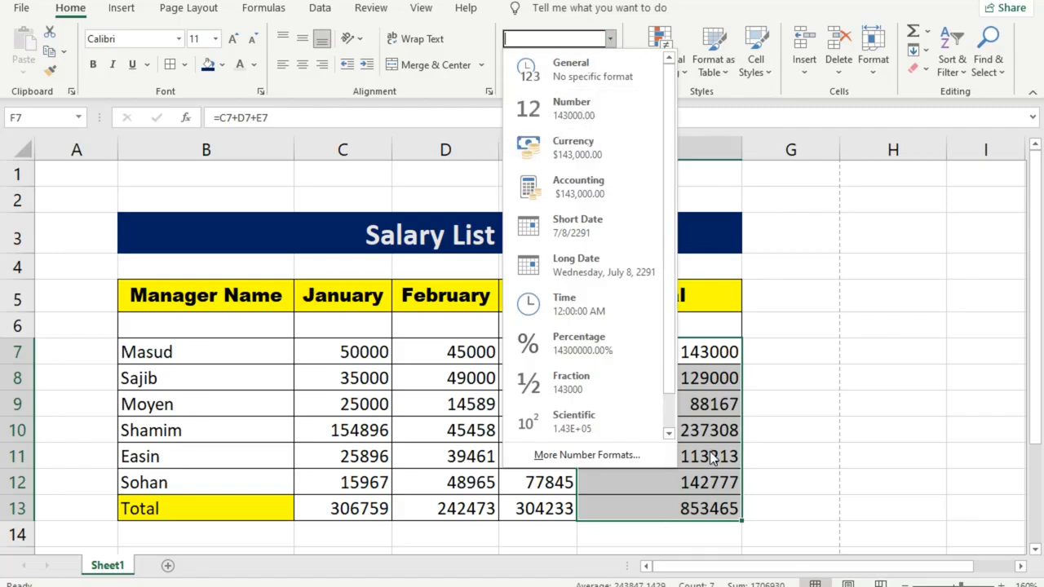
pyautogui.click(611, 116)
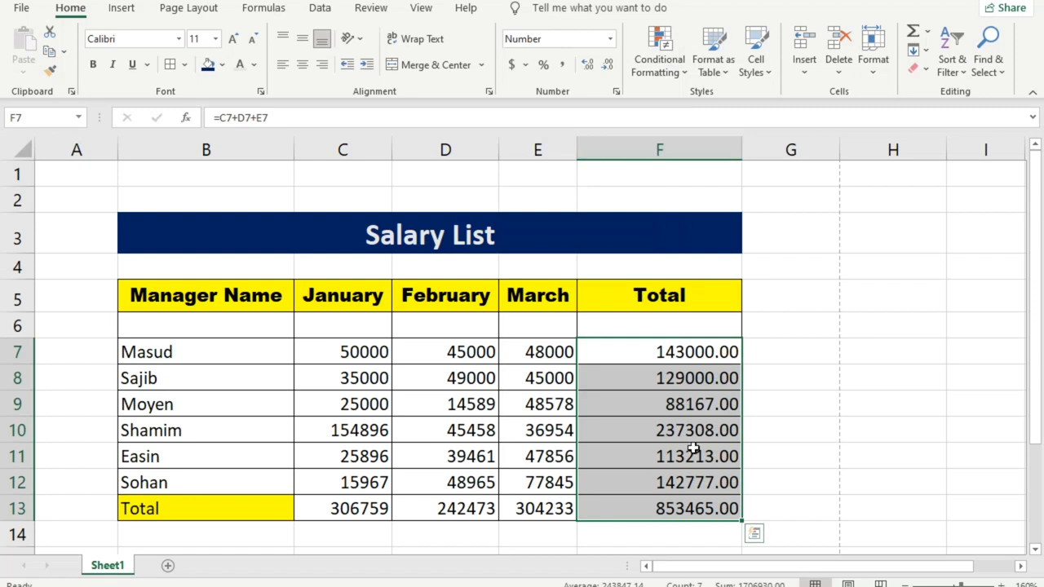
pyautogui.scroll(-1, 909, 372)
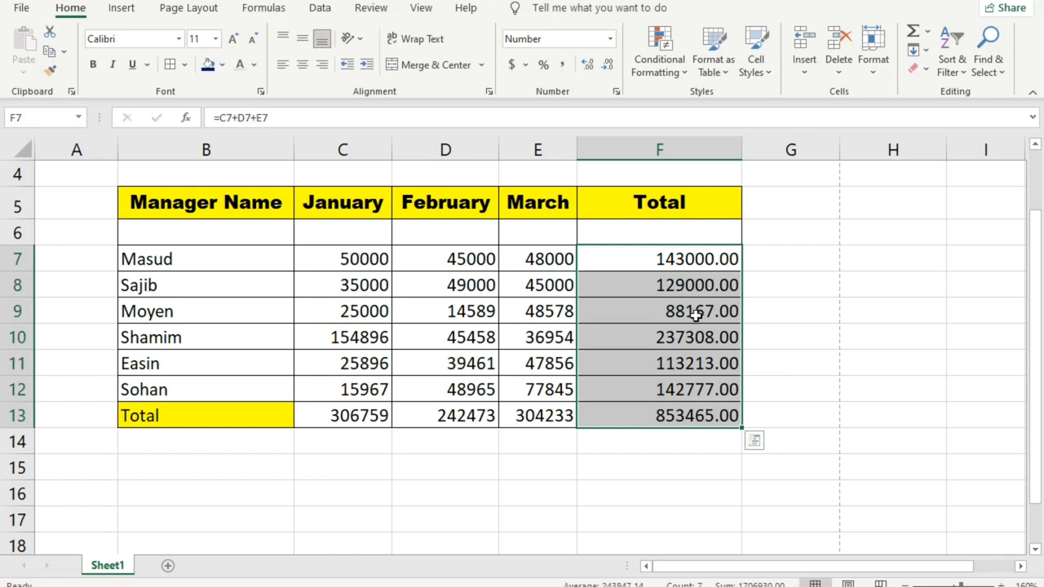
pyautogui.click(609, 39)
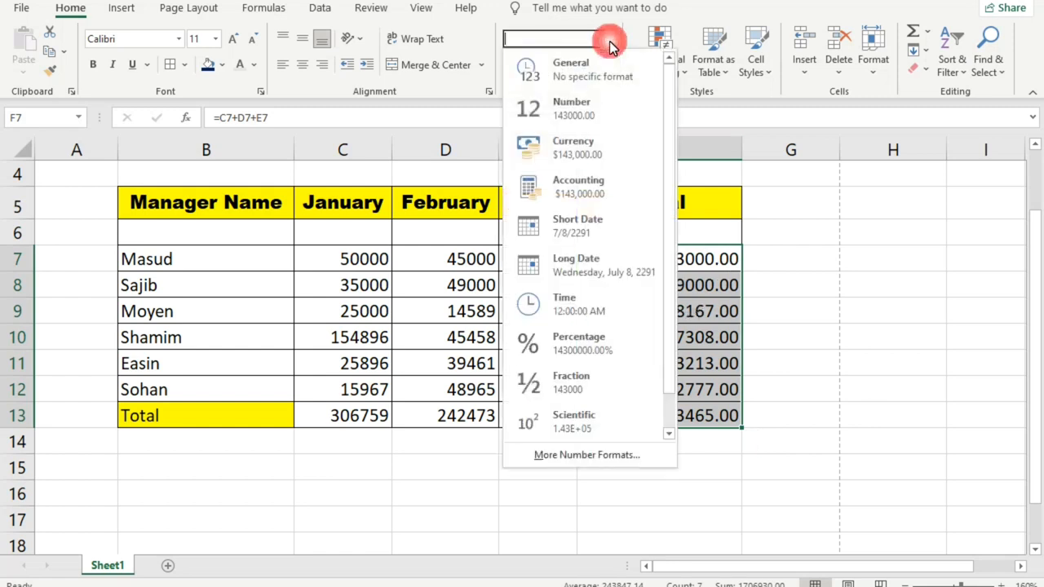
pyautogui.click(609, 39)
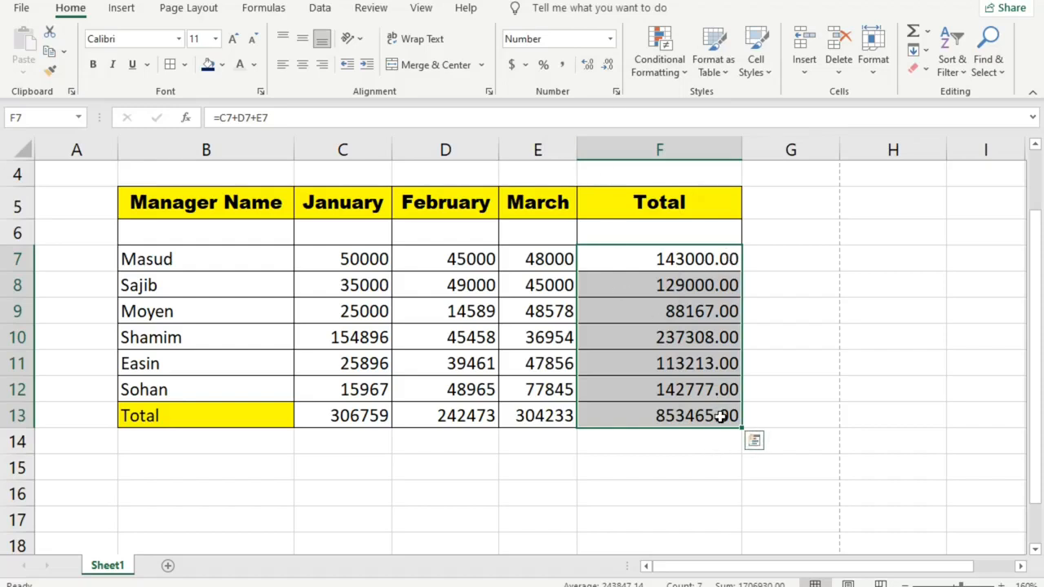
# Increase the totals in F7:F13 to four decimal places and reduce them to zero decimal places
pyautogui.click(588, 69)
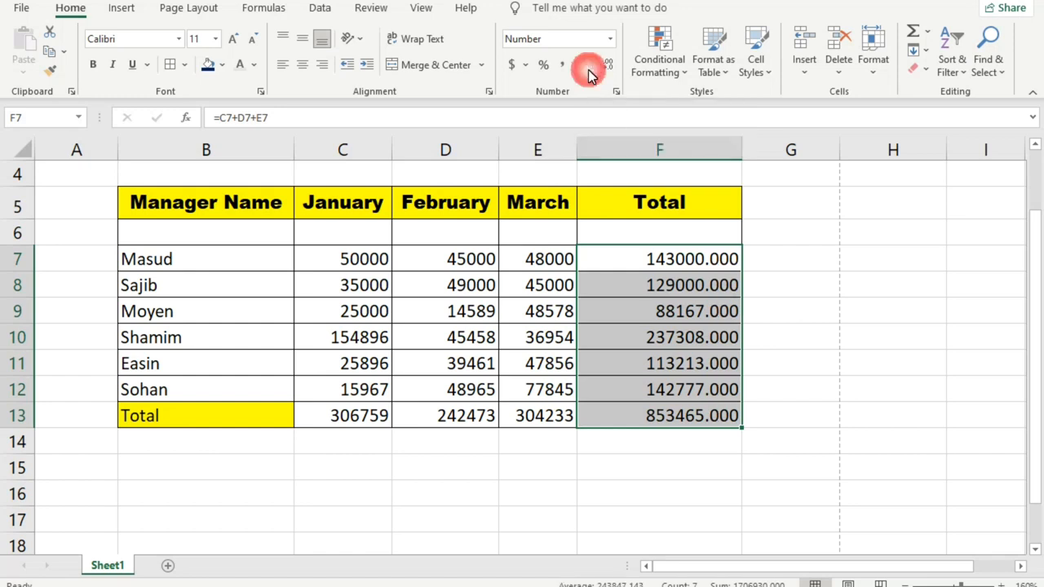
pyautogui.click(588, 69)
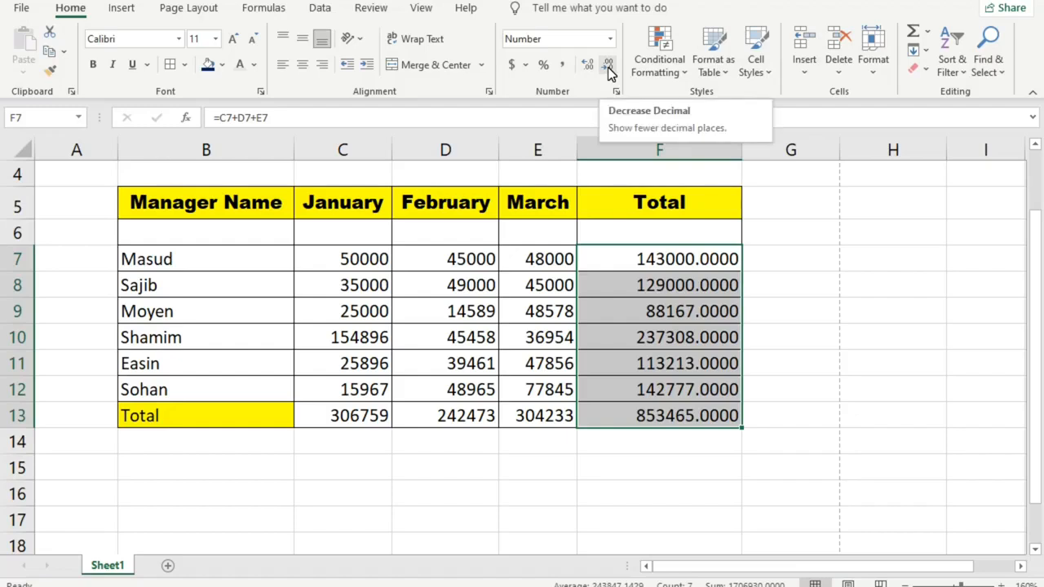
pyautogui.click(607, 67)
pyautogui.click(608, 66)
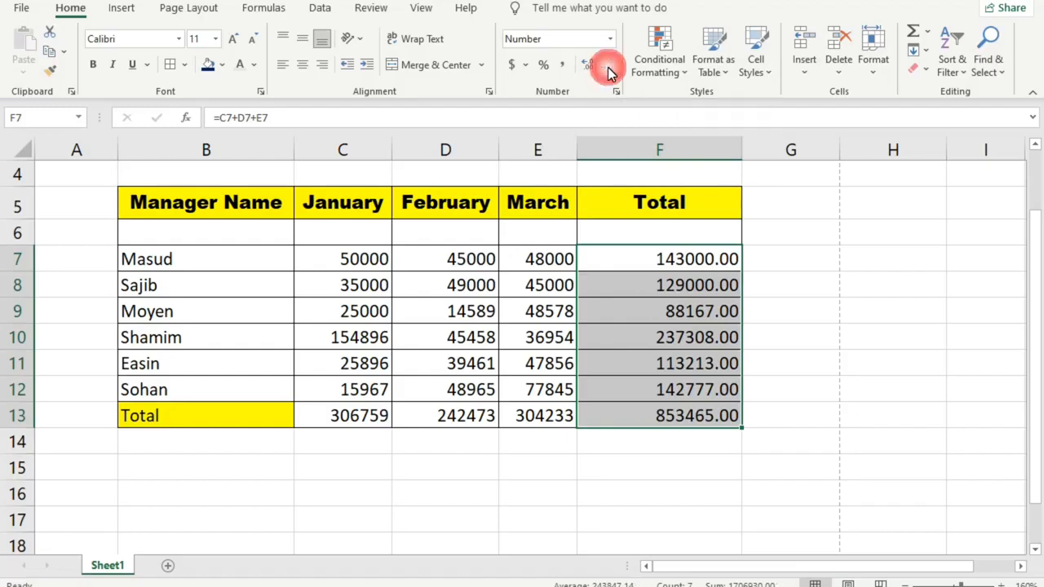
pyautogui.click(608, 67)
pyautogui.click(607, 67)
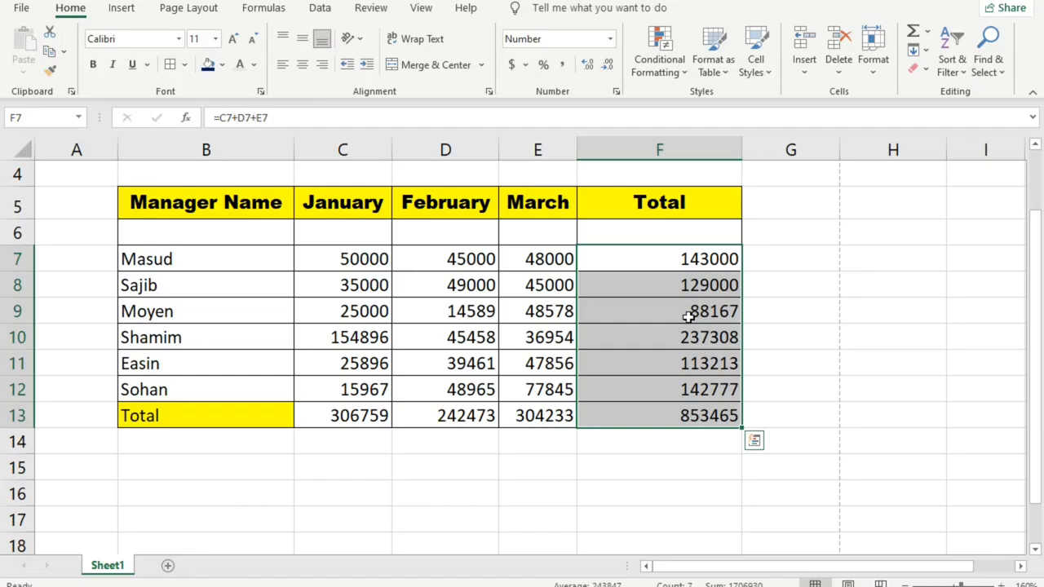
# Show the totals in F7:F13 with two decimal places and return them to whole numbers
pyautogui.click(586, 66)
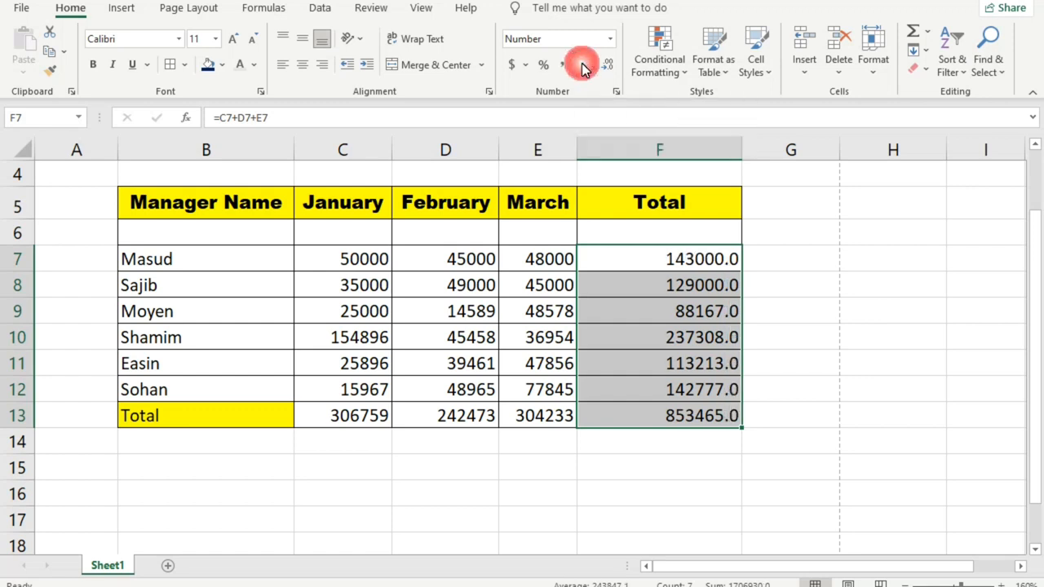
pyautogui.click(585, 65)
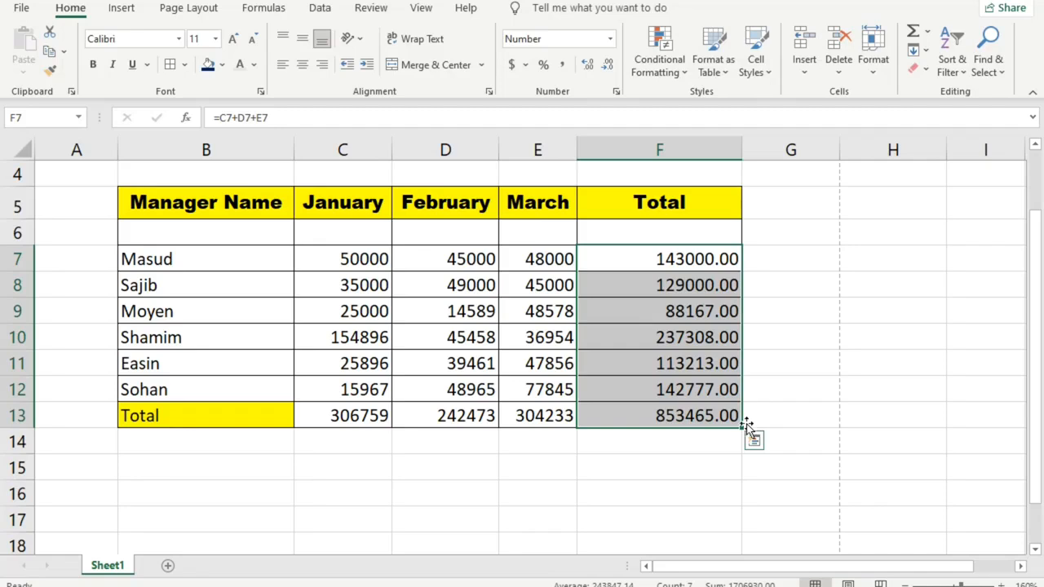
pyautogui.click(609, 67)
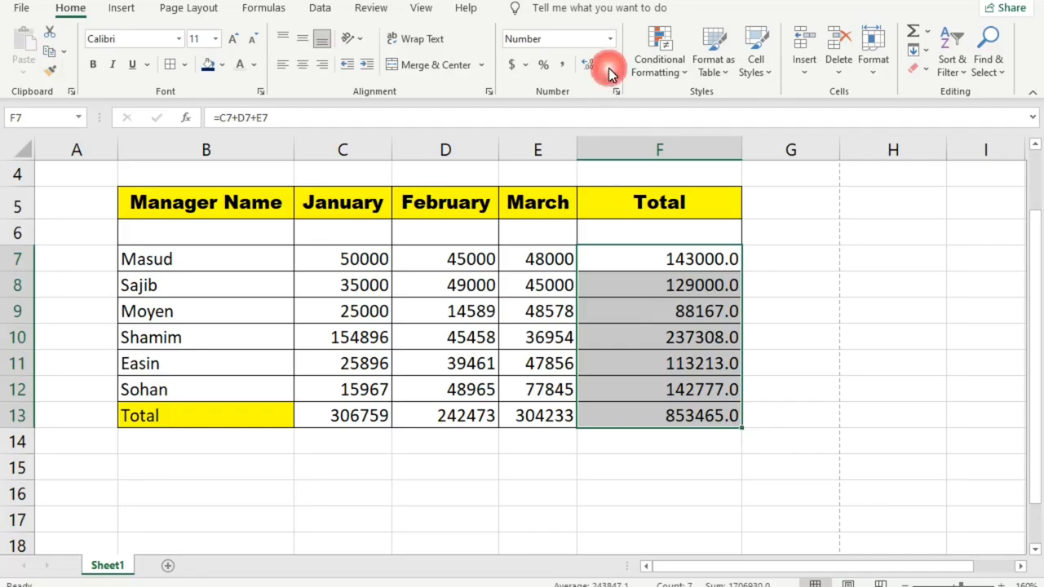
pyautogui.click(608, 67)
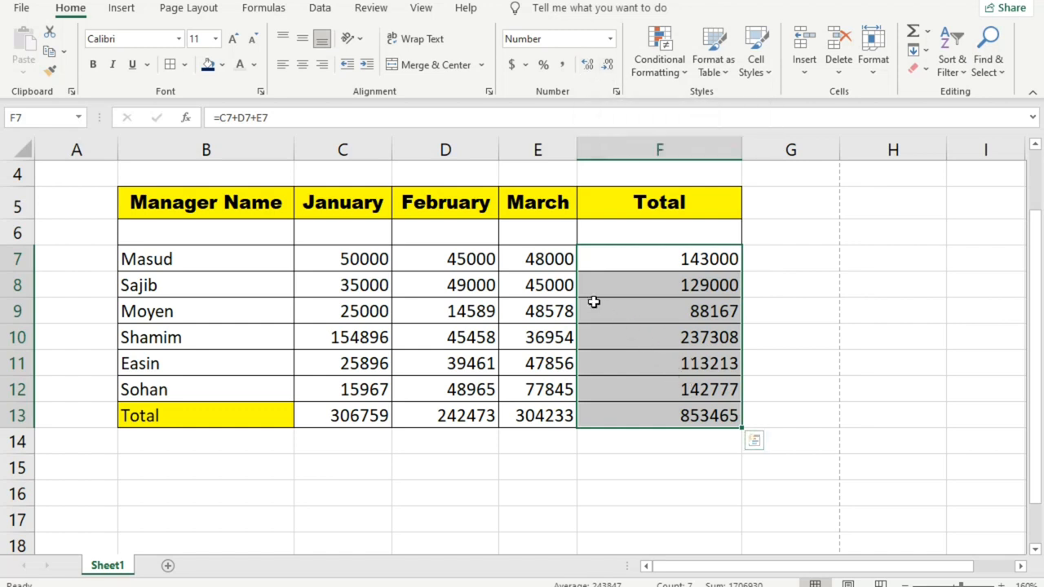
# Try the Percent Style and the Comma Style on the totals in F7:F13
pyautogui.click(545, 65)
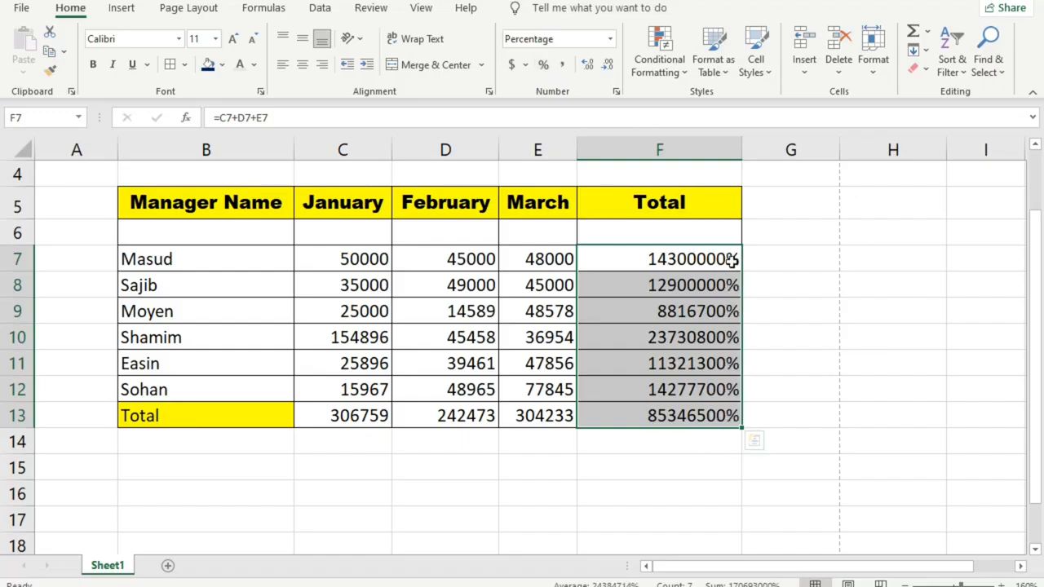
pyautogui.click(561, 65)
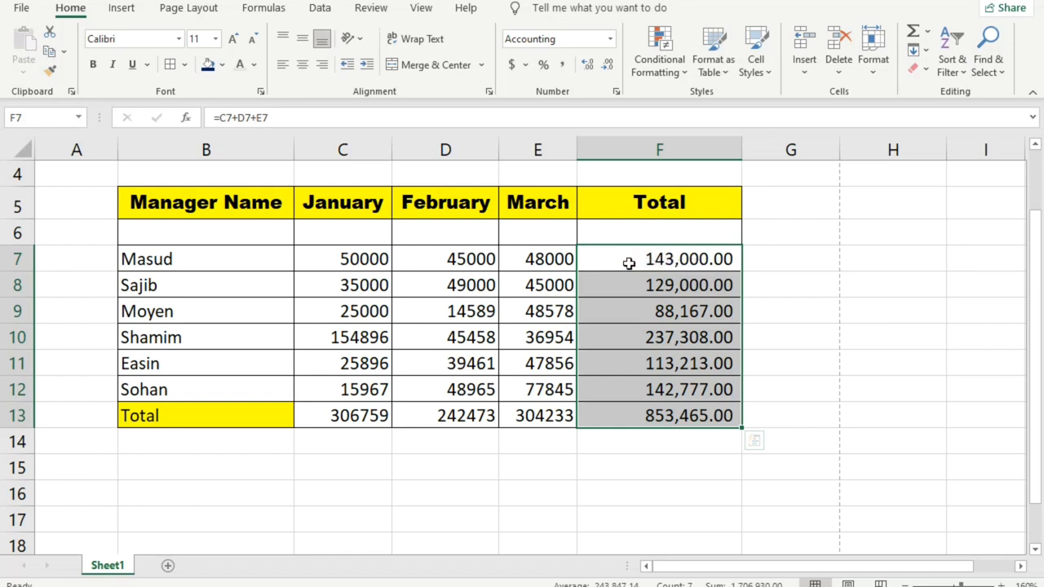
pyautogui.click(559, 66)
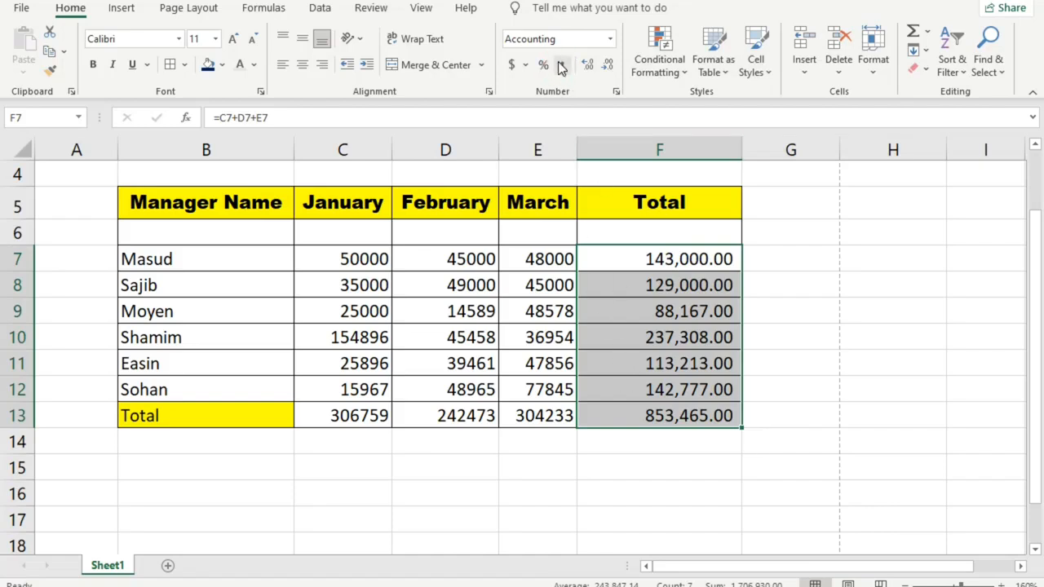
pyautogui.click(610, 39)
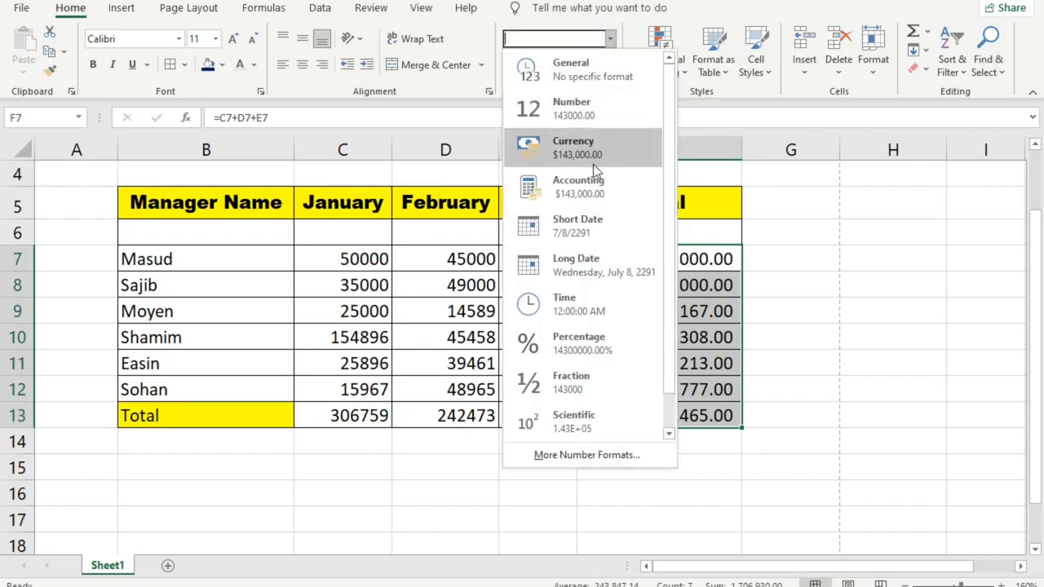
pyautogui.click(766, 133)
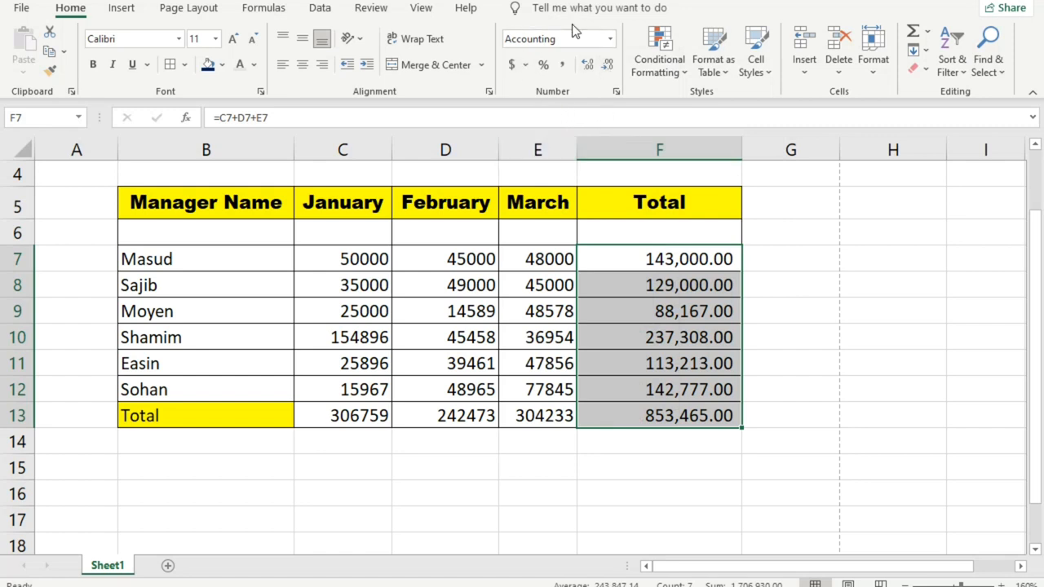
# Try the dollar Accounting format on the totals in F7:F13 and undo the recent format changes
pyautogui.click(512, 65)
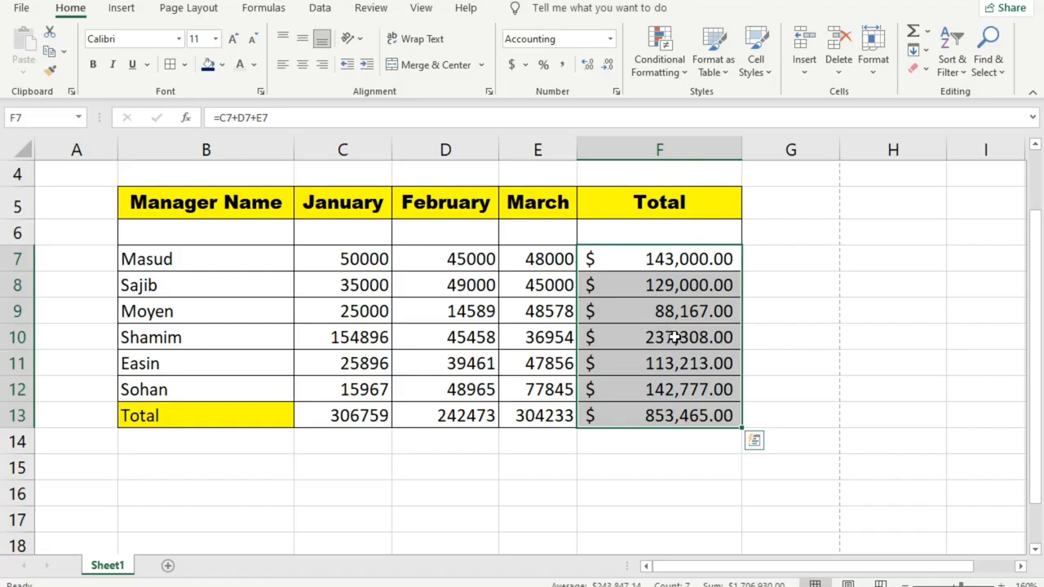
pyautogui.hotkey('ctrl', 'z')
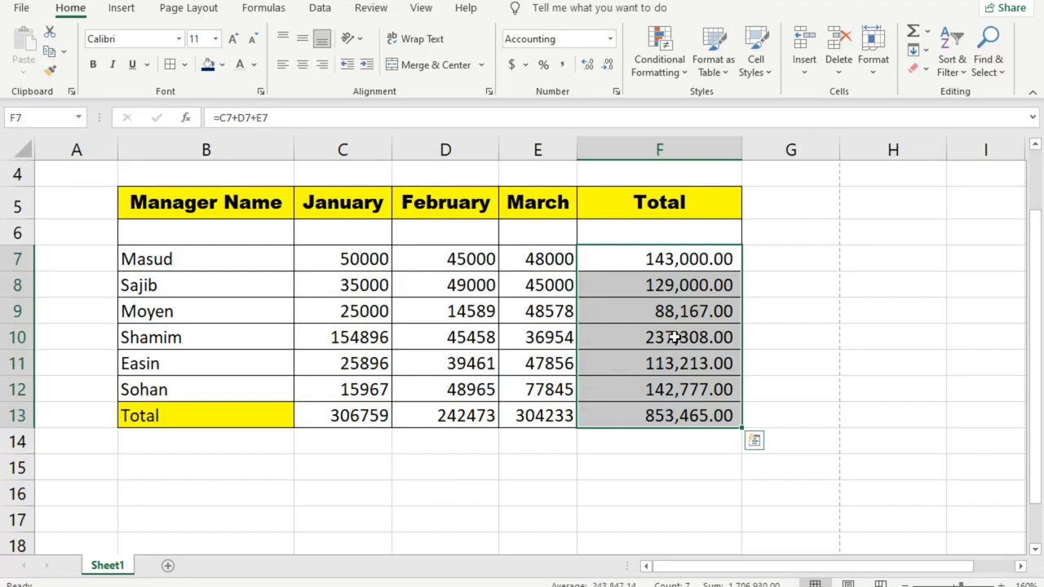
pyautogui.hotkey('ctrl', 'z')
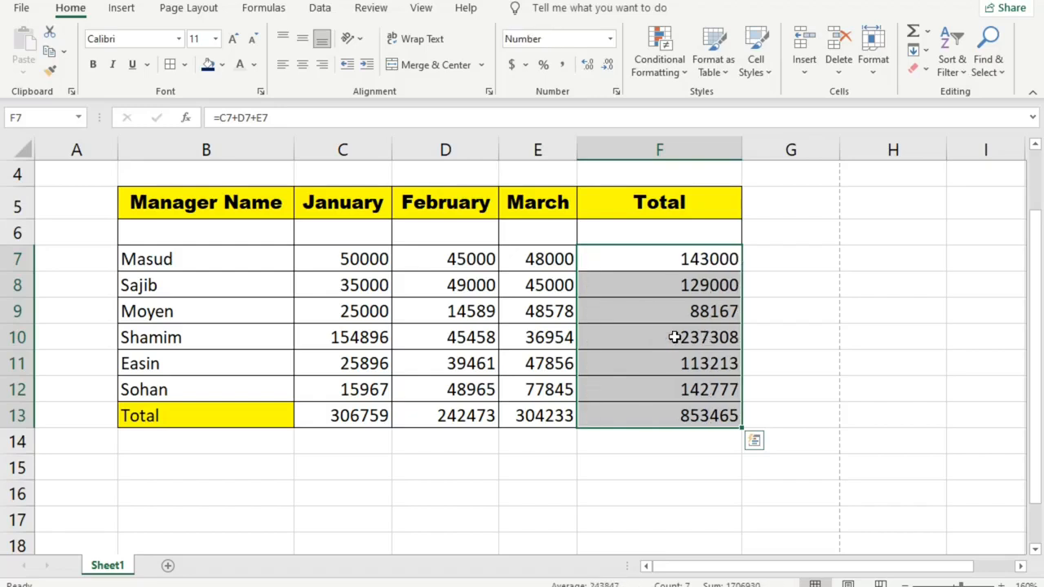
pyautogui.click(685, 496)
# Apply the Currency format to all totals in F7:F13
pyautogui.click(691, 261)
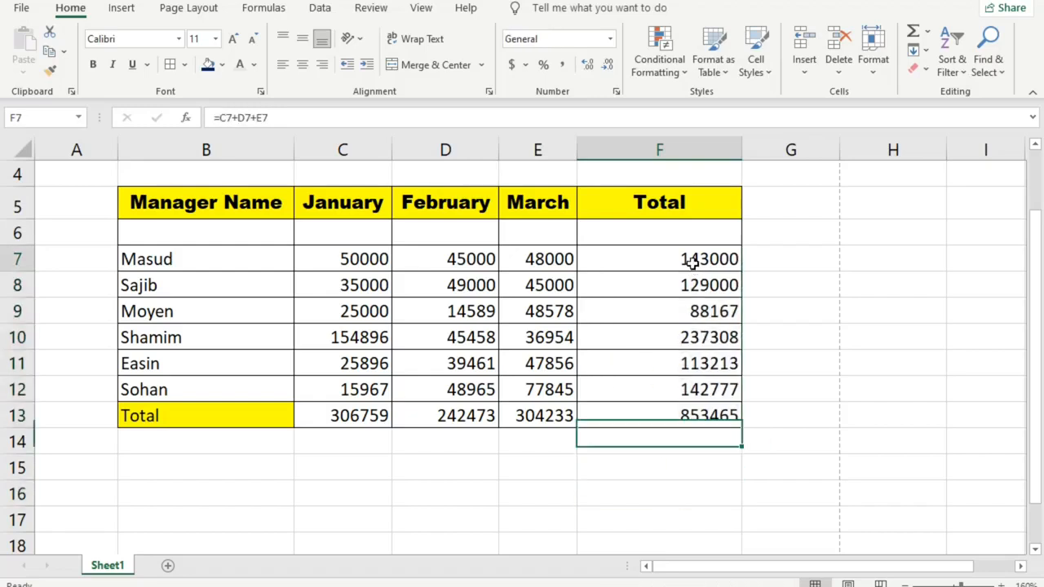
pyautogui.moveTo(691, 261); pyautogui.dragTo(676, 415)
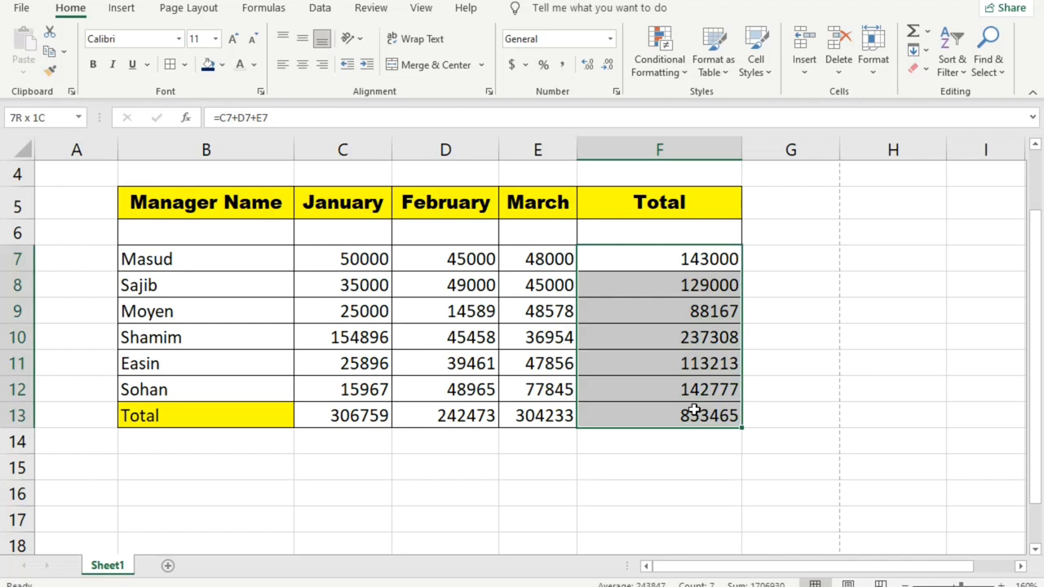
pyautogui.click(610, 39)
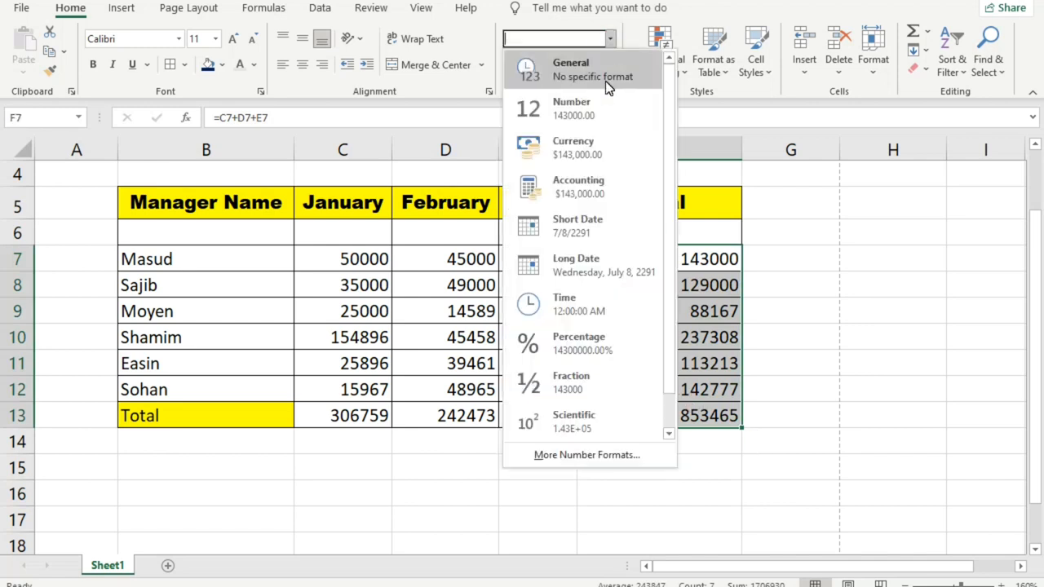
pyautogui.click(617, 150)
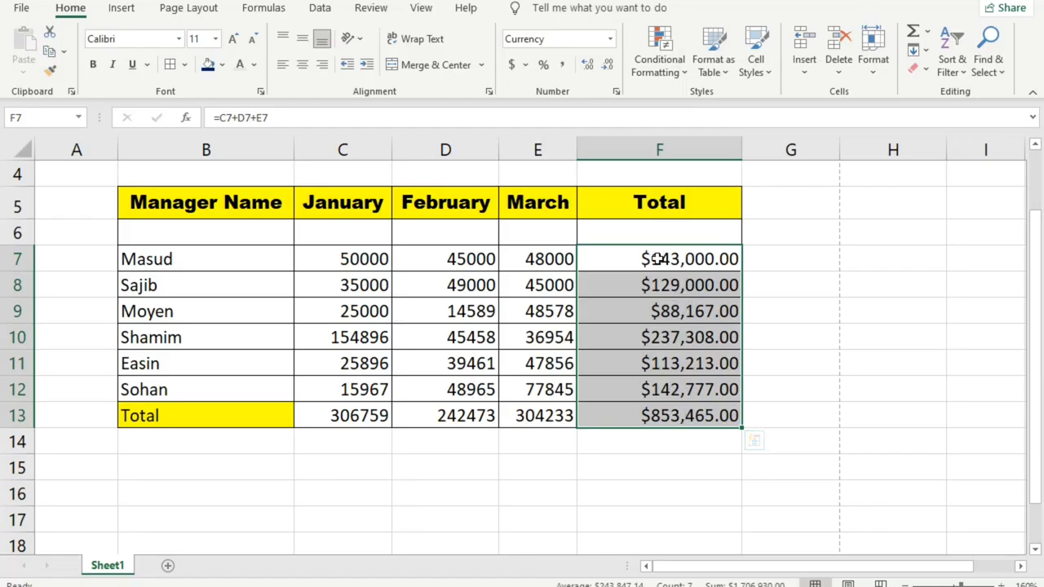
# Open the additional accounting formats for the totals in F7:F13 and move the dialog clear of the Total column
pyautogui.click(527, 64)
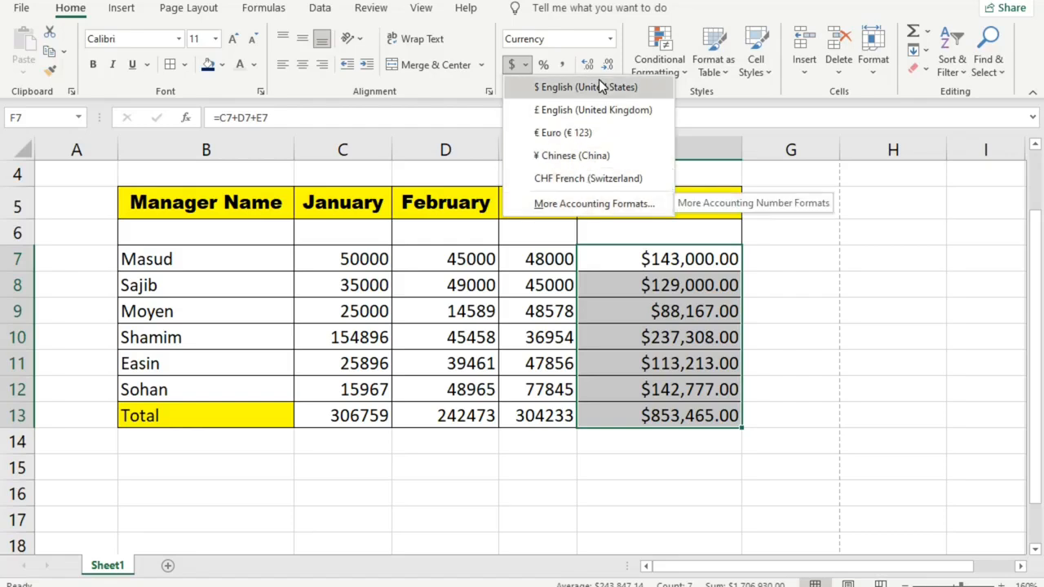
pyautogui.click(618, 205)
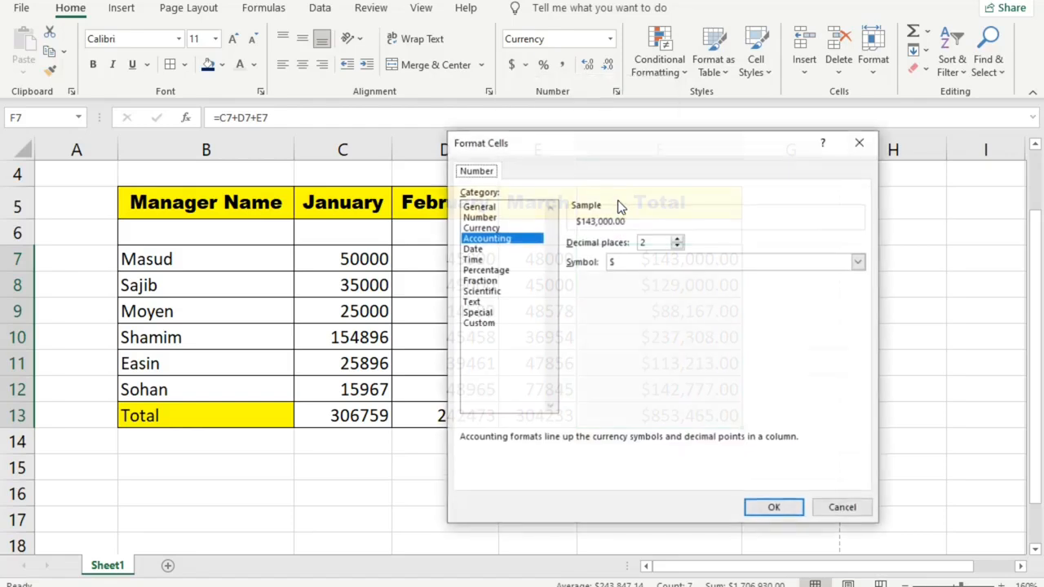
pyautogui.moveTo(671, 151); pyautogui.dragTo(464, 145)
pyautogui.moveTo(287, 105); pyautogui.dragTo(238, 81)
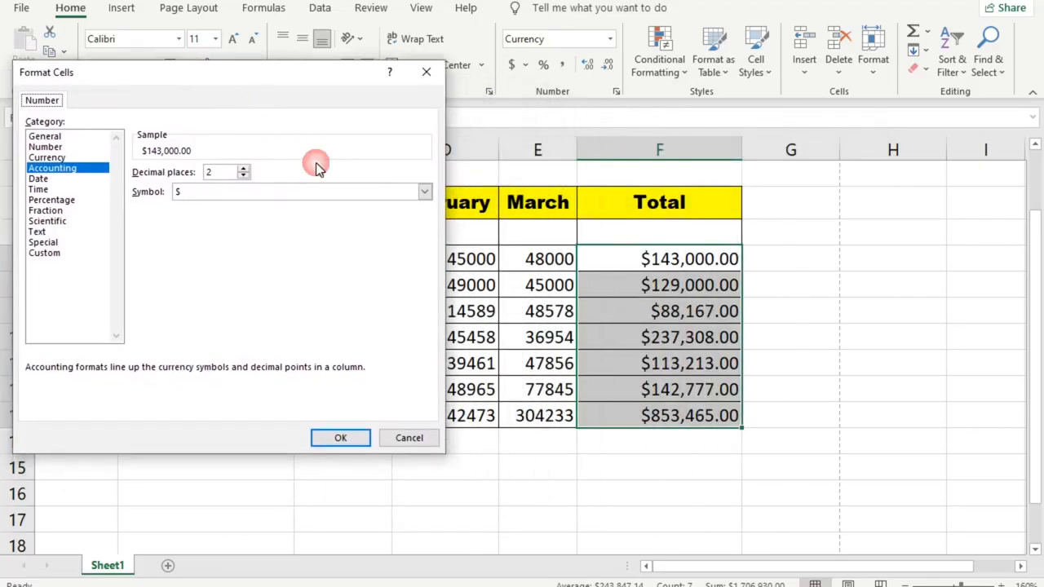
# Look through the currency symbols for the Accounting format and choose $ Chinese (Singapore)
pyautogui.click(430, 189)
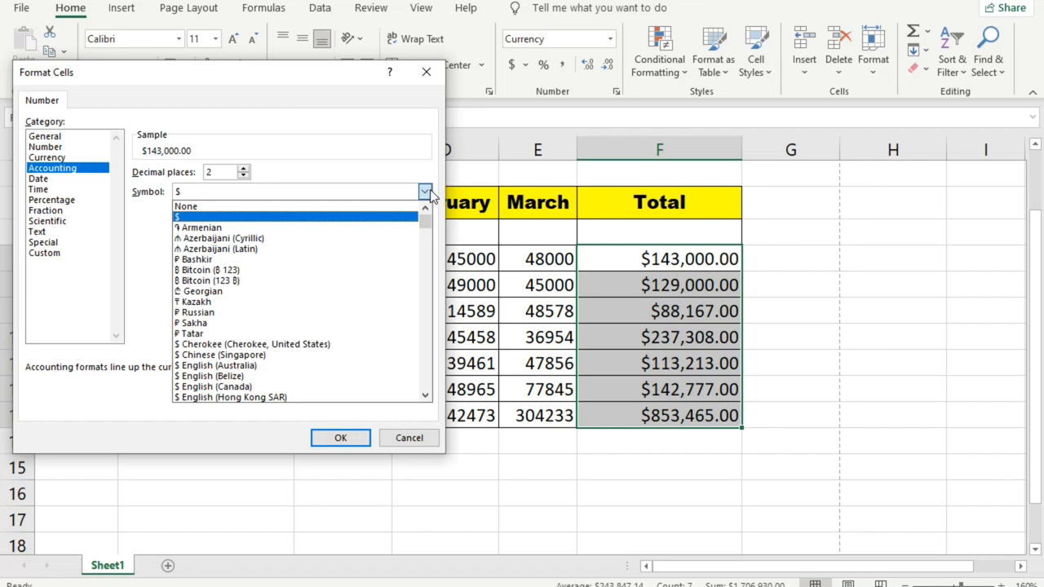
pyautogui.moveTo(424, 223); pyautogui.dragTo(424, 228)
pyautogui.press('b')
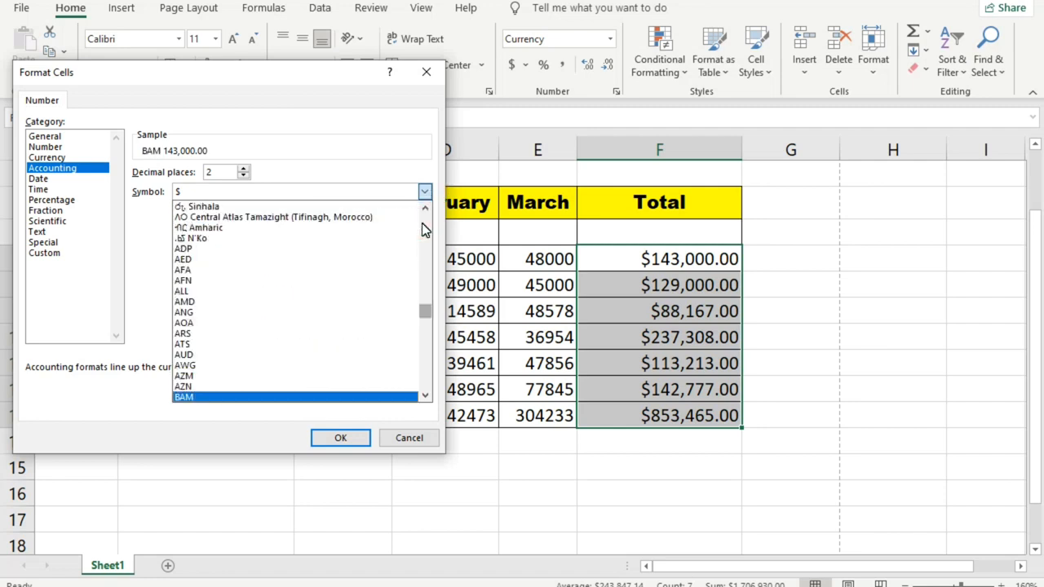
pyautogui.press('d')
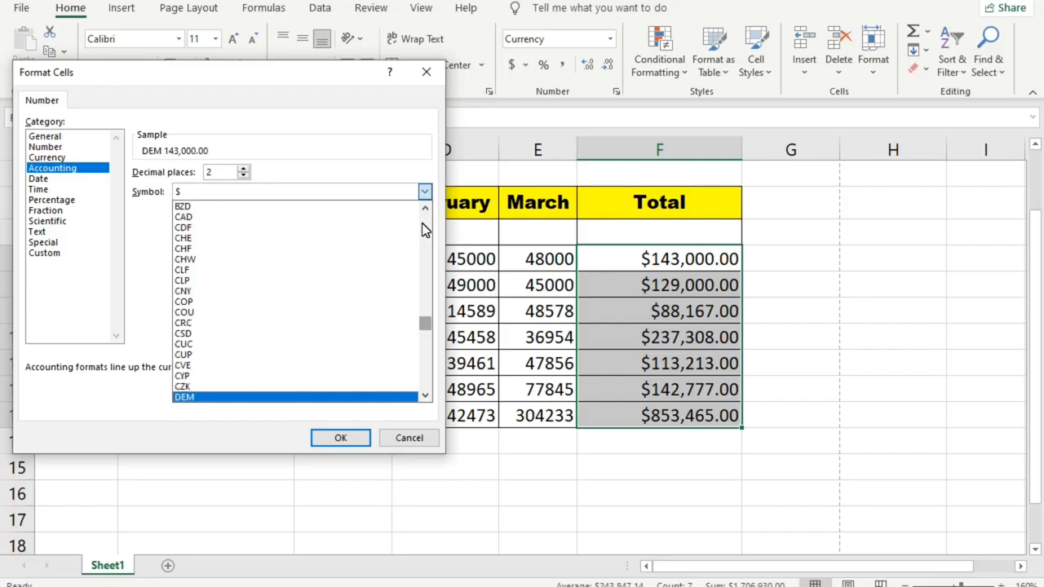
pyautogui.press('t')
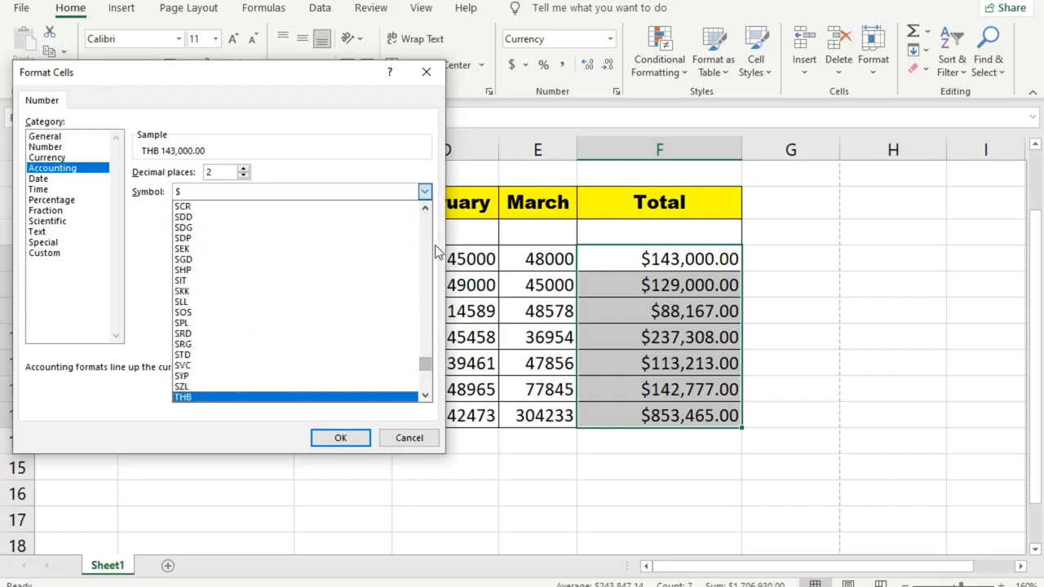
pyautogui.moveTo(430, 372); pyautogui.dragTo(422, 302)
pyautogui.press('b')
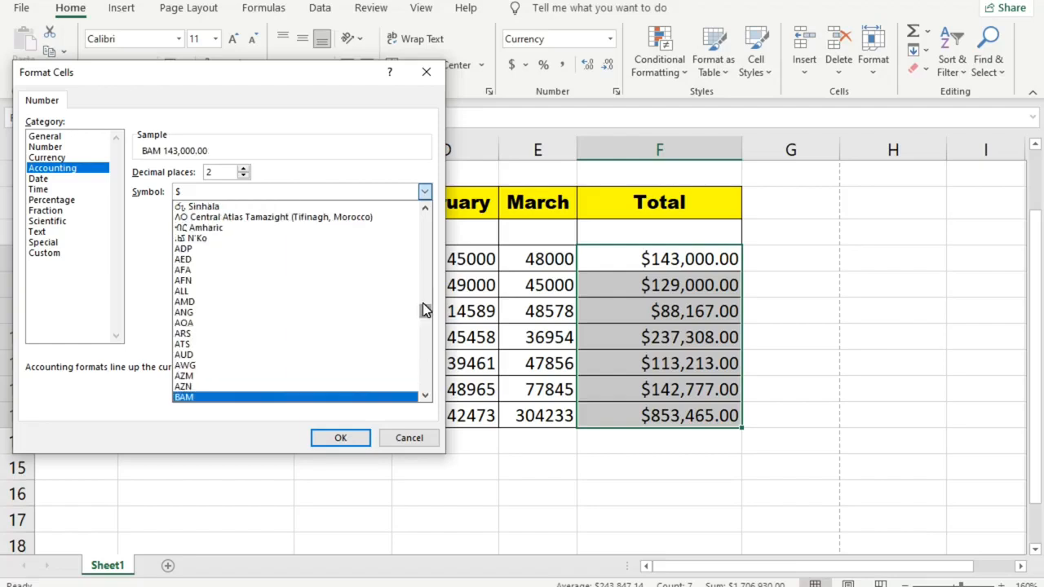
pyautogui.press('l')
pyautogui.moveTo(424, 340); pyautogui.dragTo(424, 222)
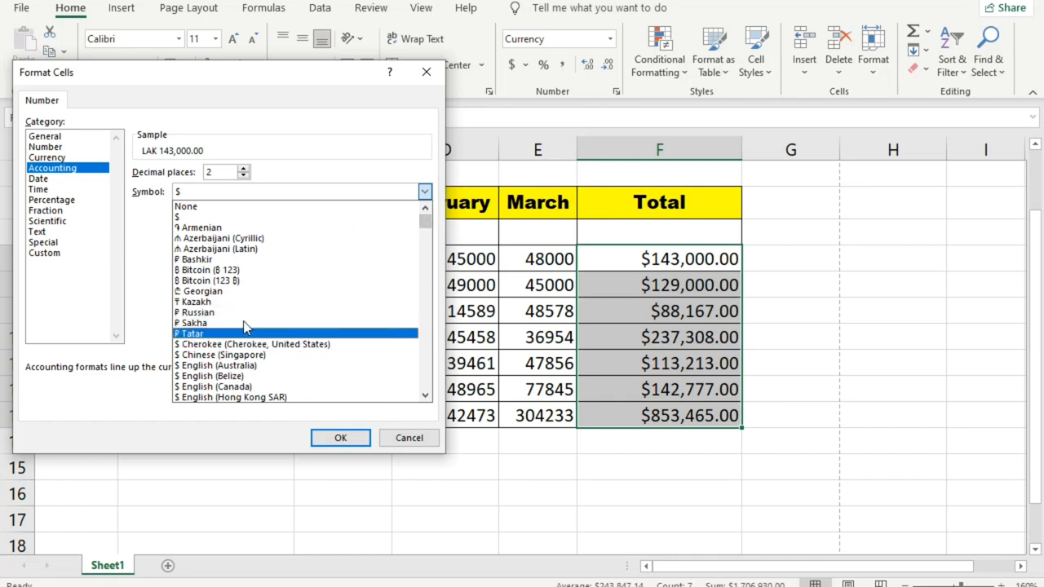
pyautogui.click(260, 359)
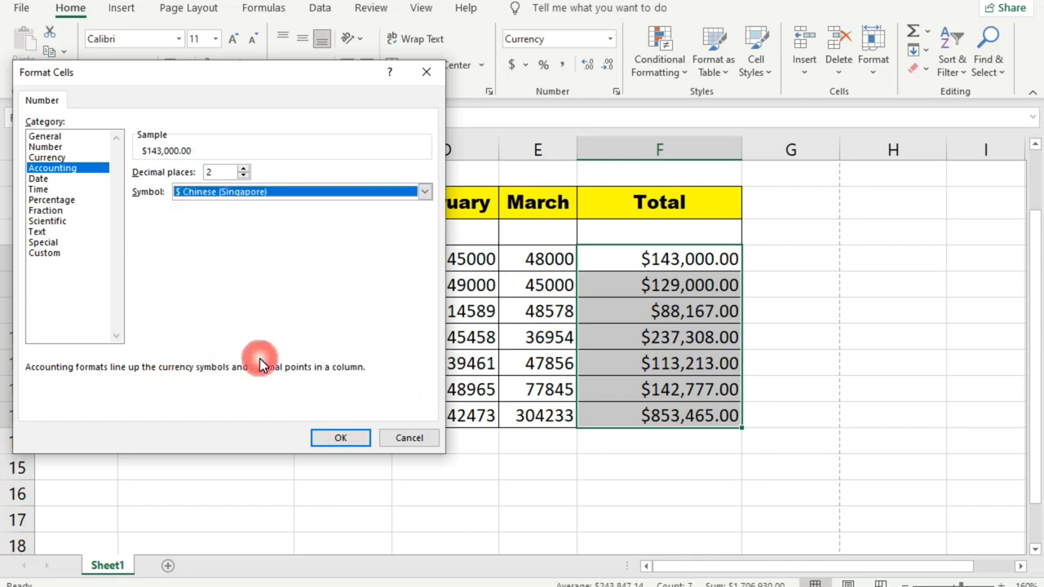
# Set the accounting symbol to Bangla (Bangladesh) and apply the format to the totals in F7:F13
pyautogui.click(425, 193)
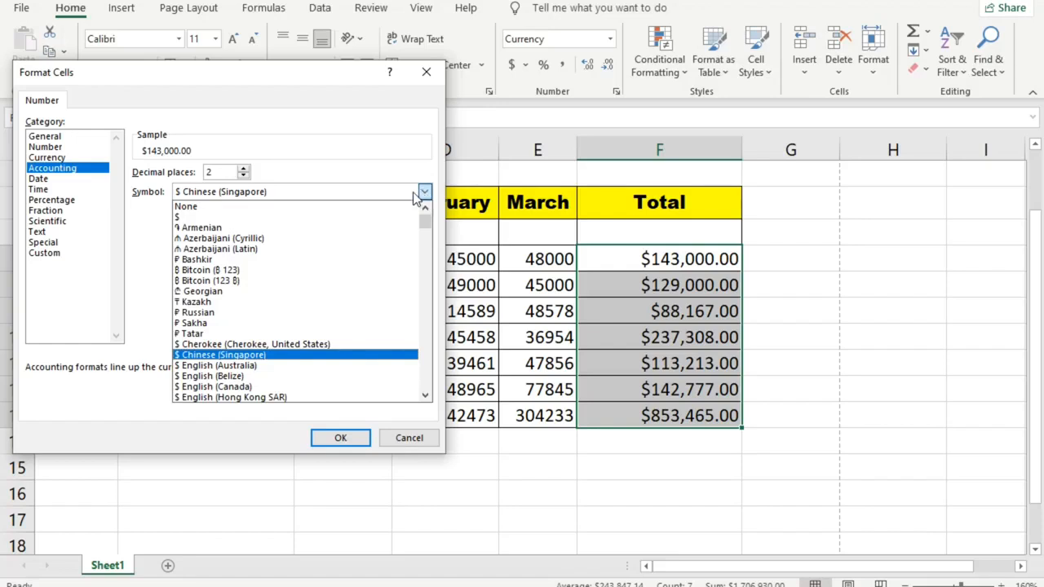
pyautogui.scroll(-7, 260, 330)
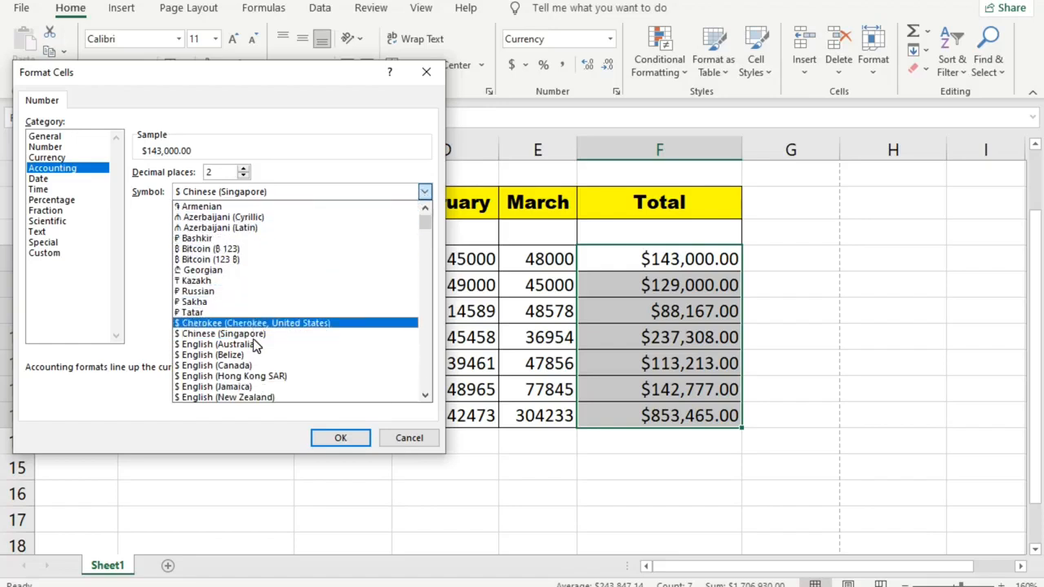
pyautogui.scroll(-7, 259, 331)
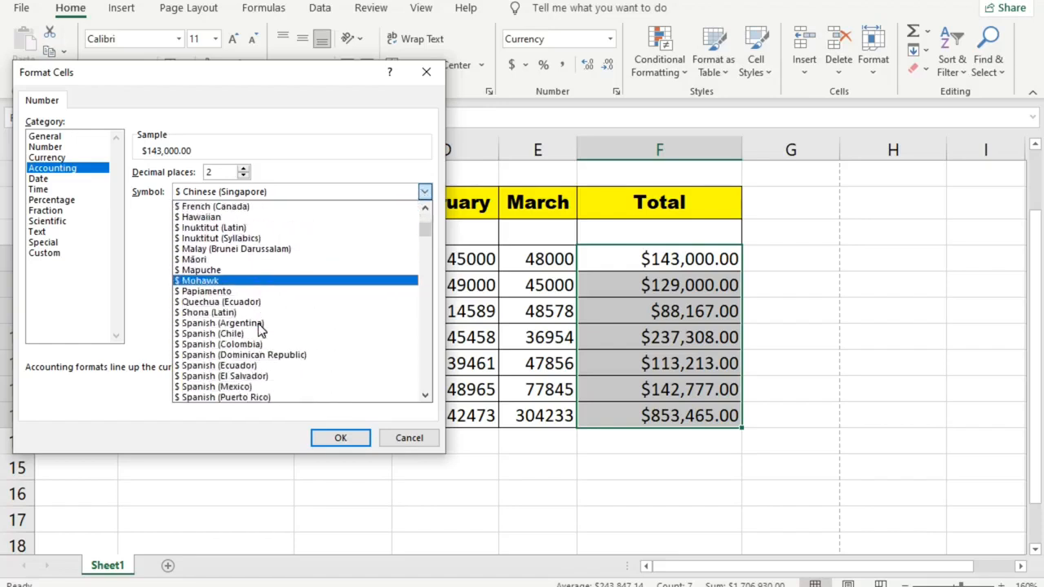
pyautogui.scroll(-7, 262, 328)
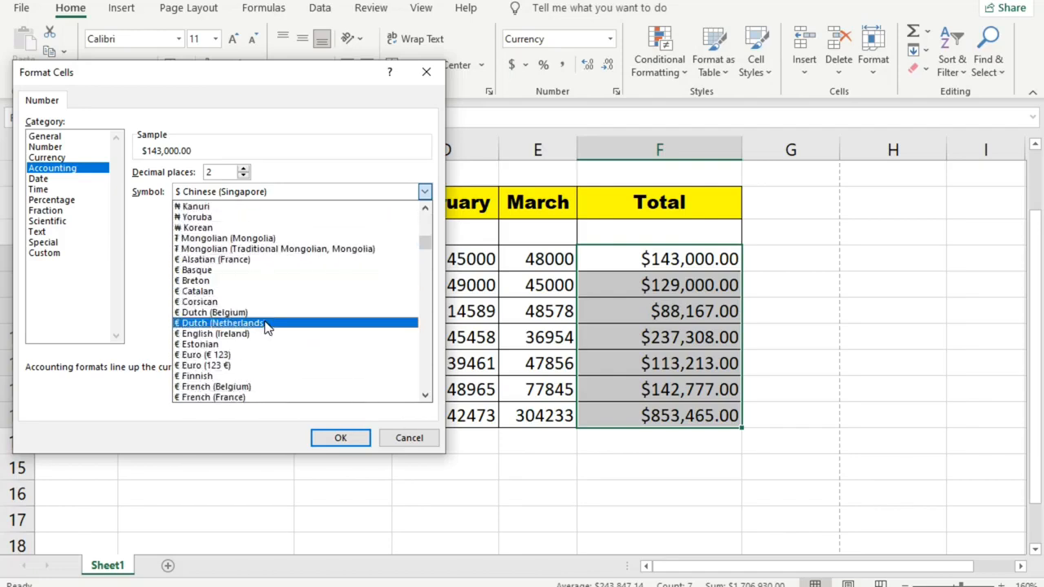
pyautogui.scroll(-8, 268, 328)
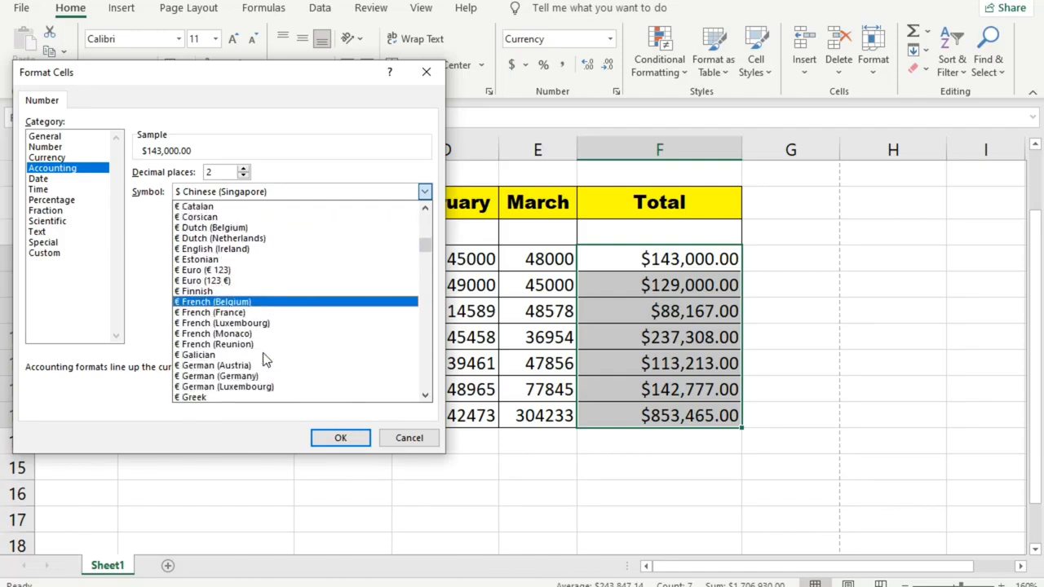
pyautogui.scroll(-5, 266, 359)
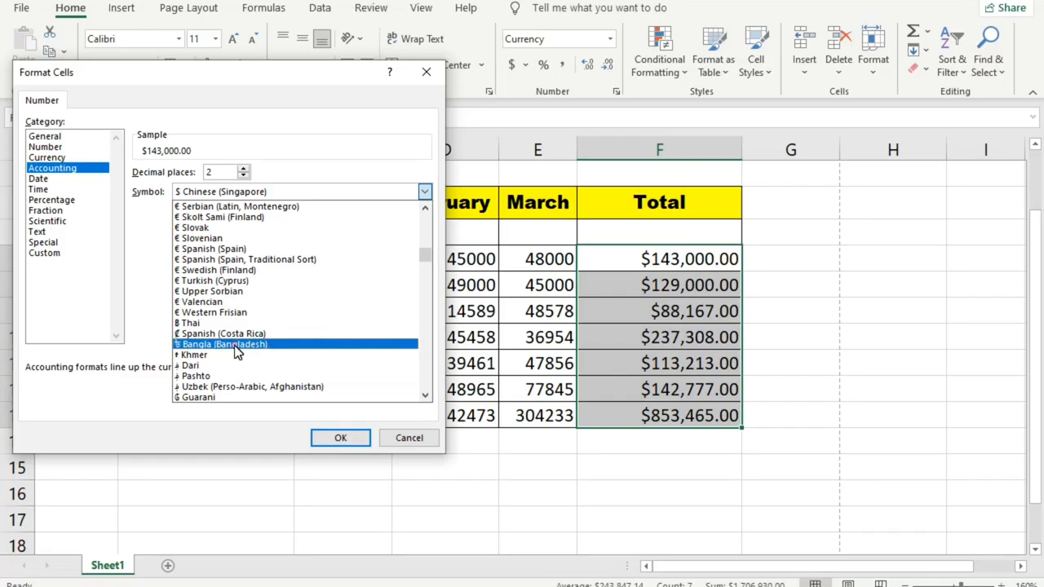
pyautogui.click(236, 349)
pyautogui.click(340, 438)
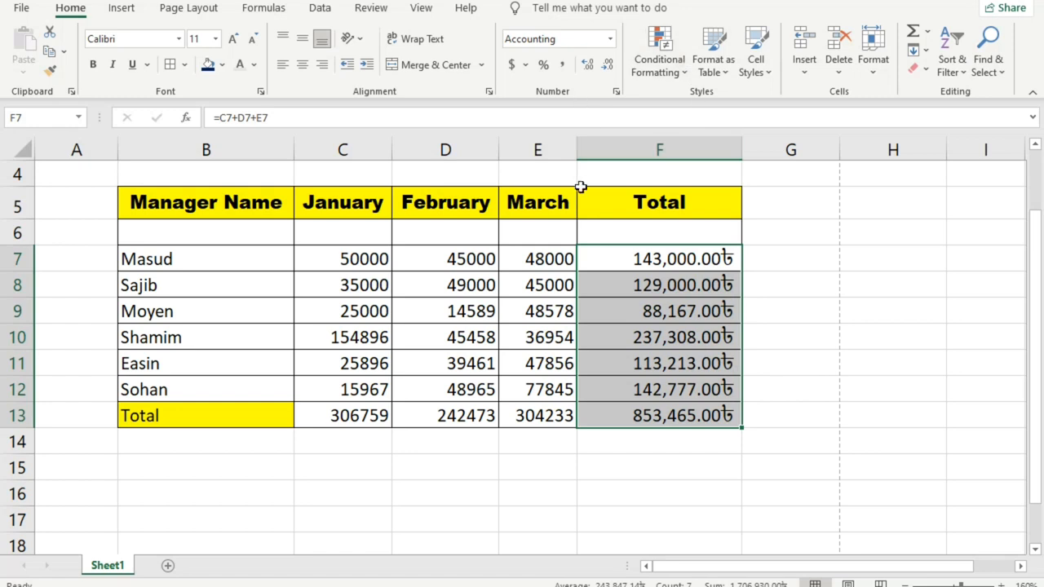
pyautogui.click(526, 66)
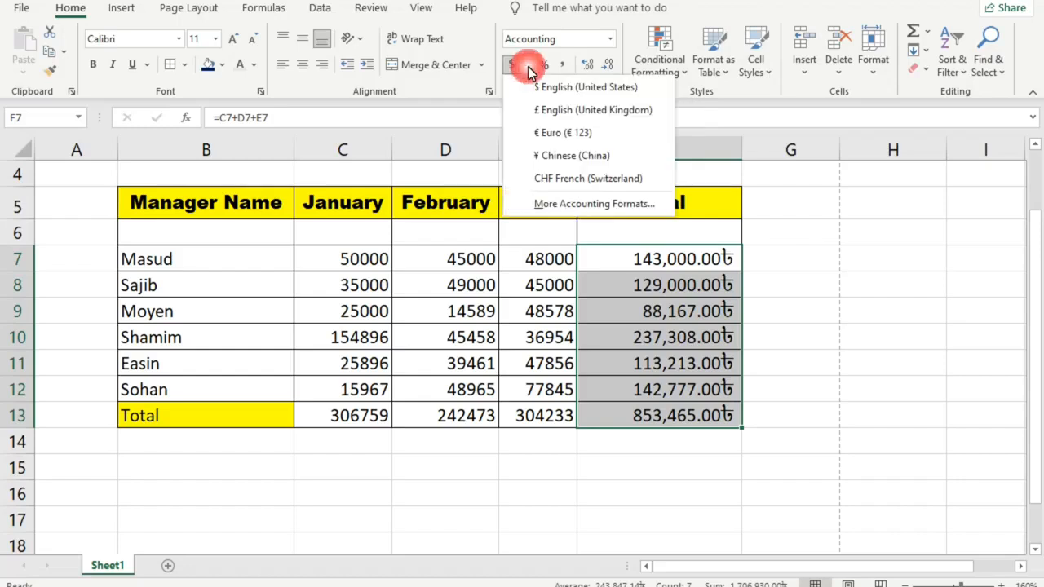
pyautogui.click(468, 87)
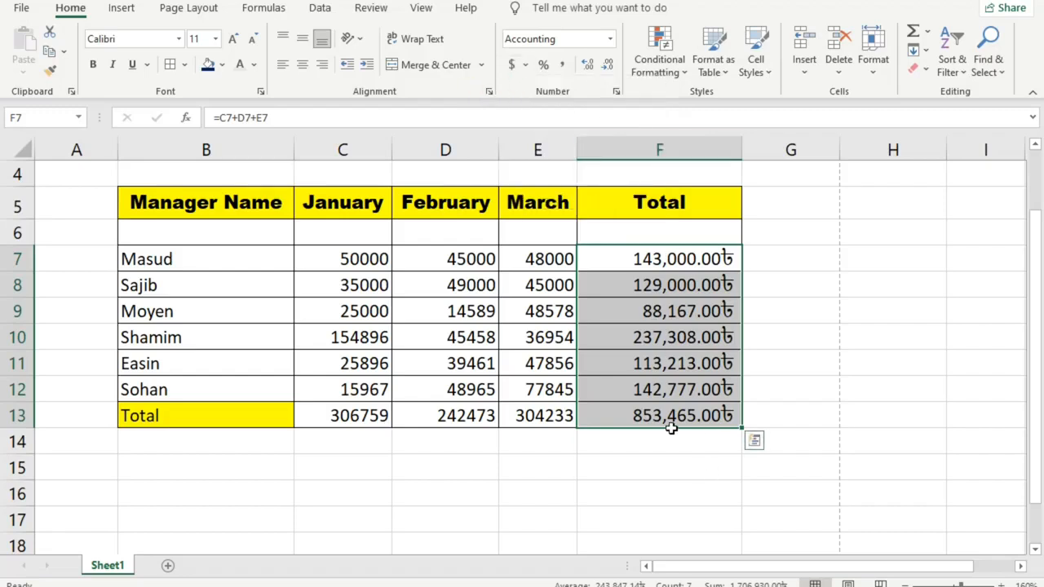
# Apply the Percentage format with two decimal places to the totals in F7:F13
pyautogui.click(610, 39)
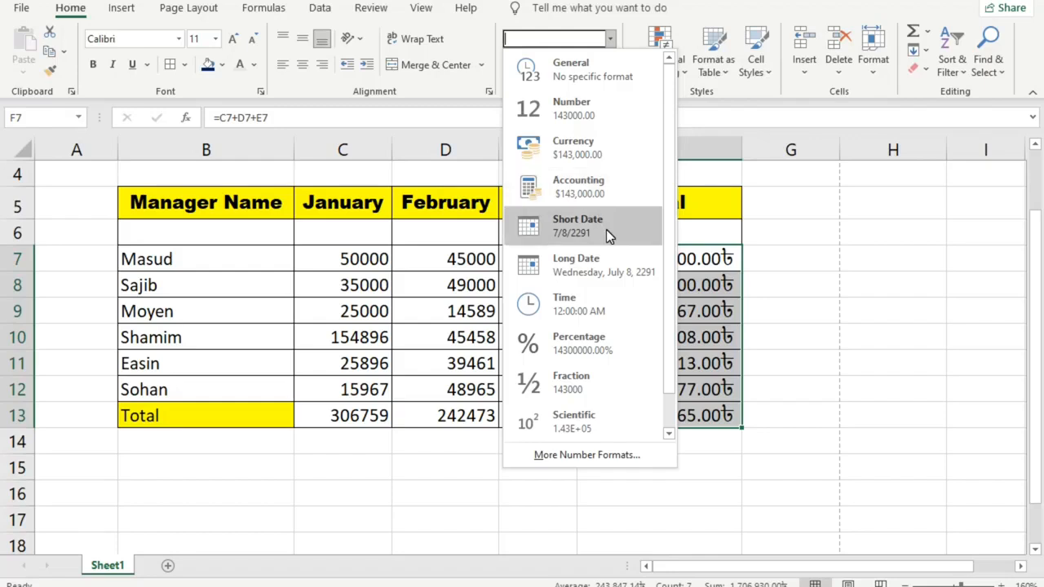
pyautogui.click(615, 361)
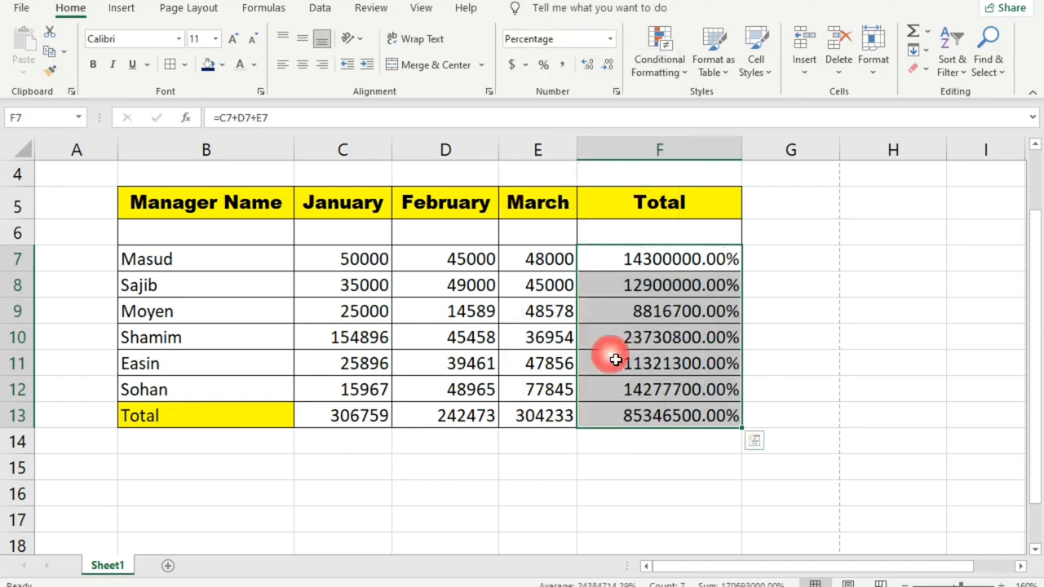
# Format the totals in F7:F13 as Fraction, and replace that with the Scientific format
pyautogui.click(594, 39)
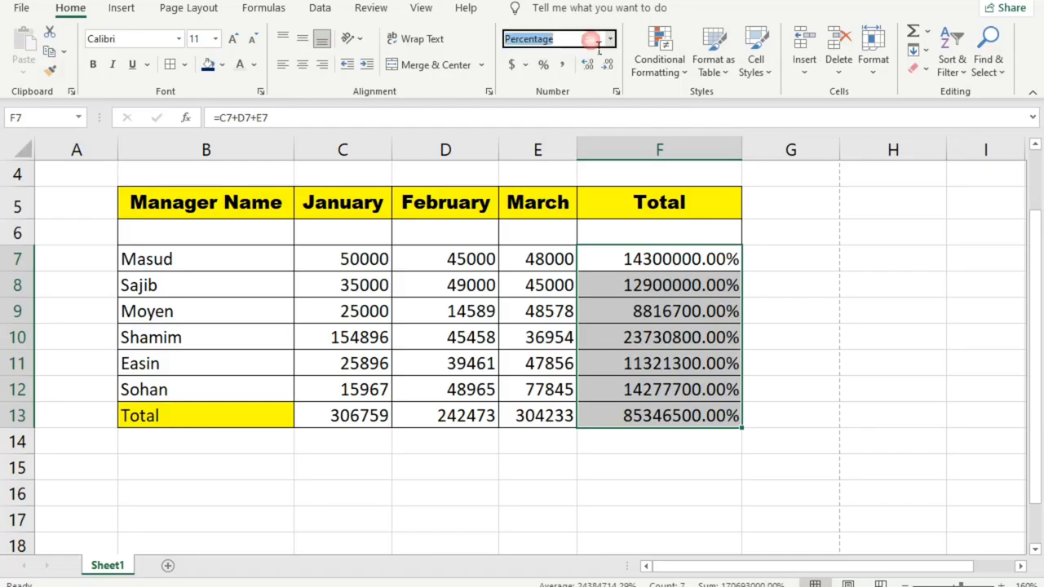
pyautogui.click(613, 40)
pyautogui.click(611, 40)
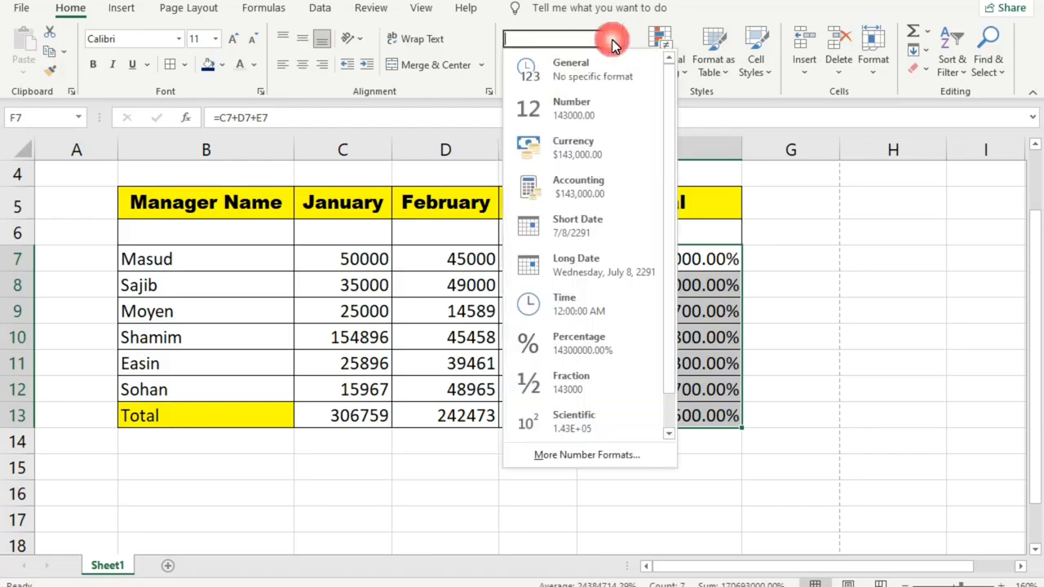
pyautogui.click(598, 397)
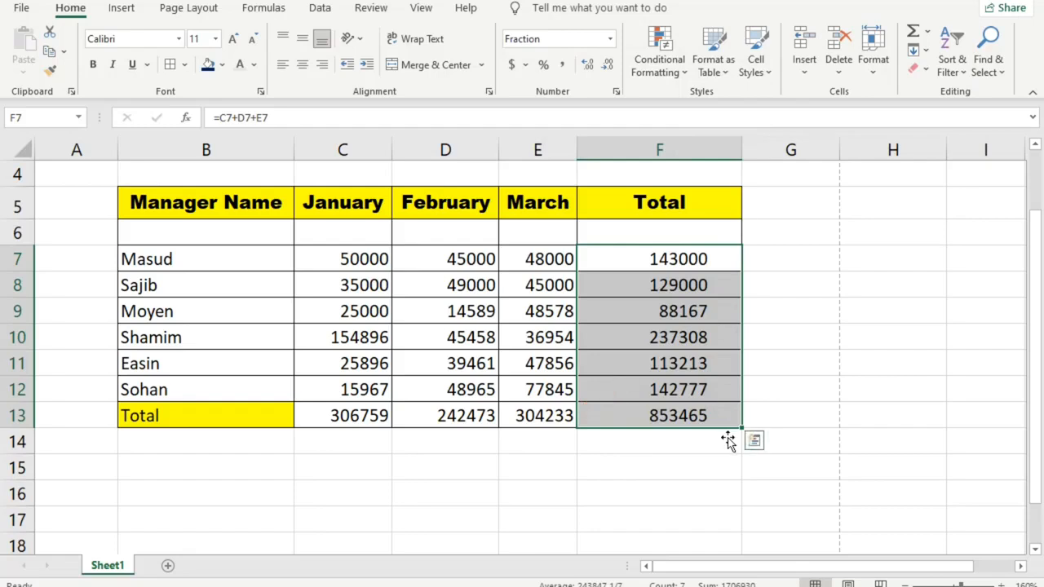
pyautogui.click(610, 41)
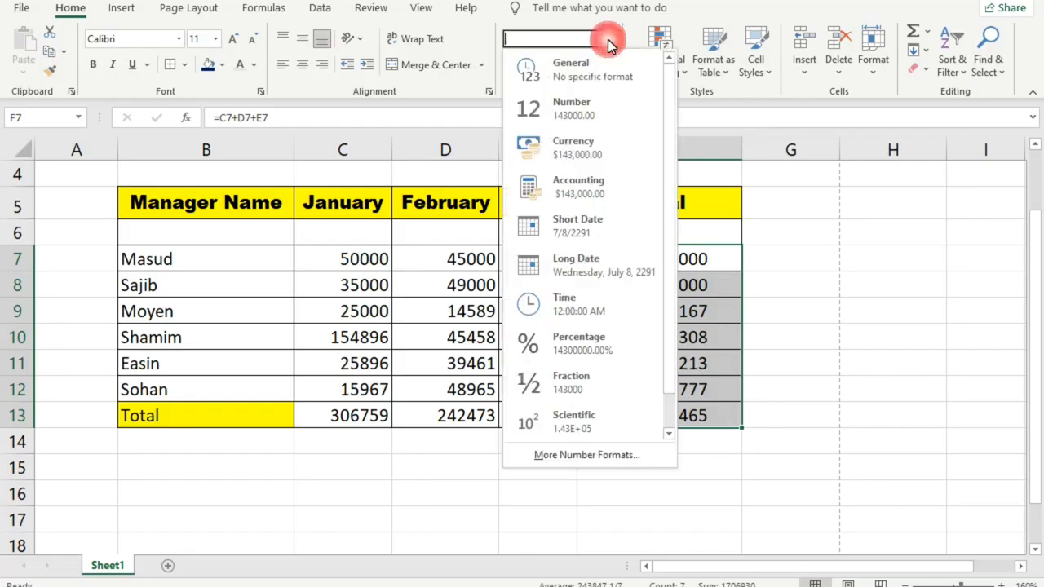
pyautogui.click(636, 432)
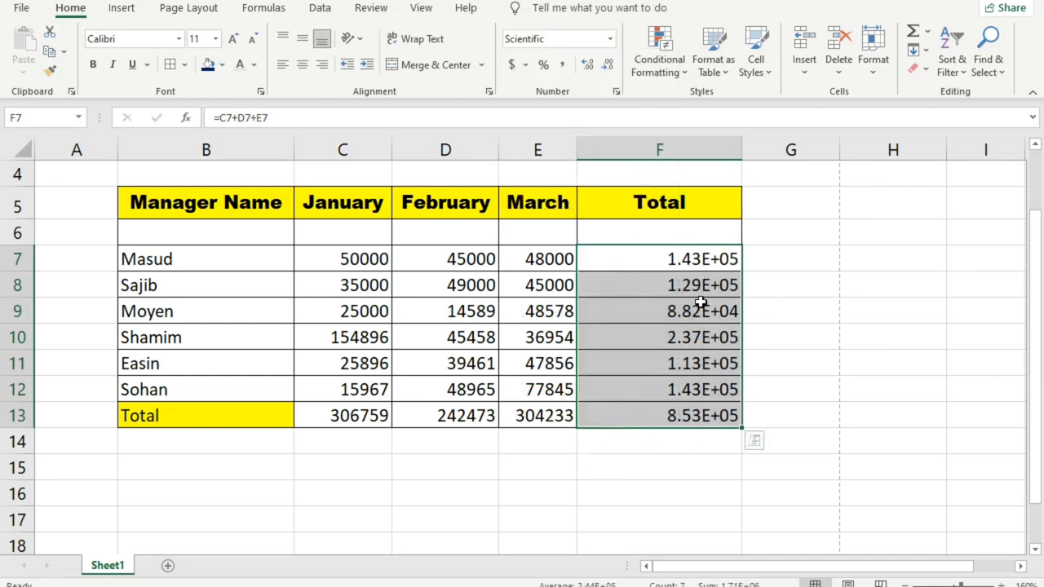
# Apply the Accounting format to the totals in F7:F13, and switch them to Short Date
pyautogui.click(610, 39)
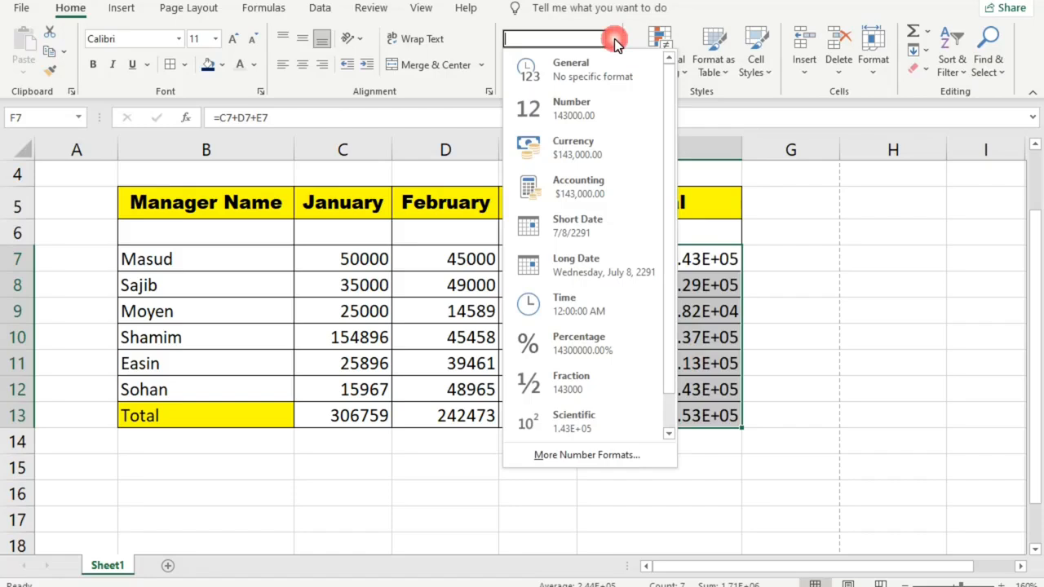
pyautogui.click(617, 193)
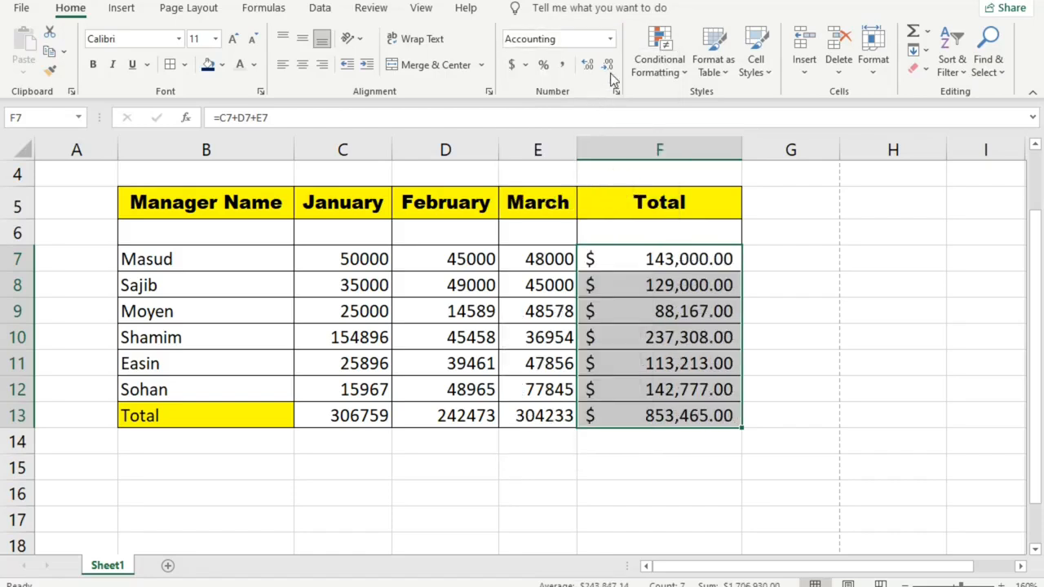
pyautogui.click(610, 39)
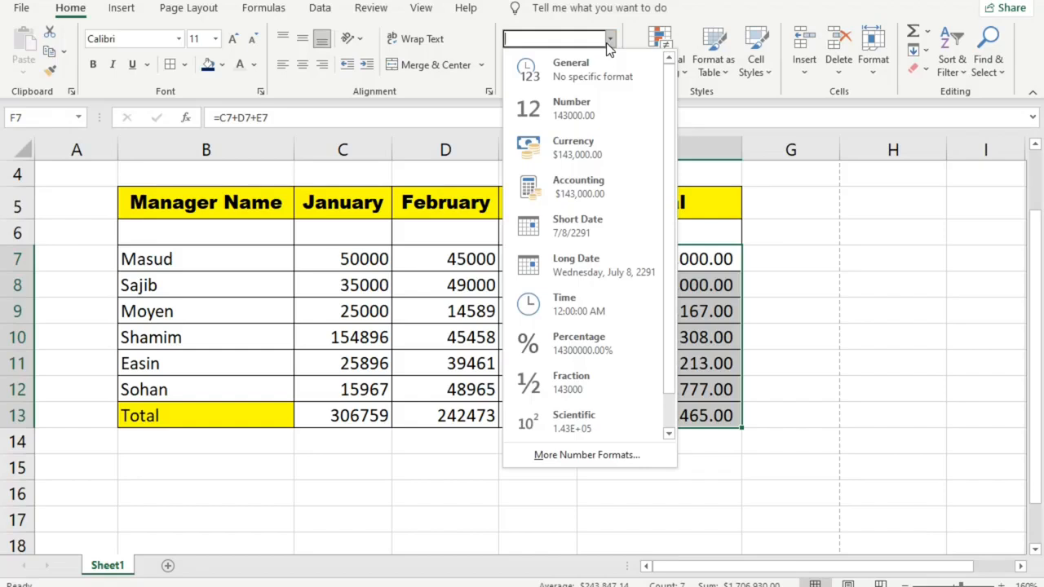
pyautogui.click(578, 228)
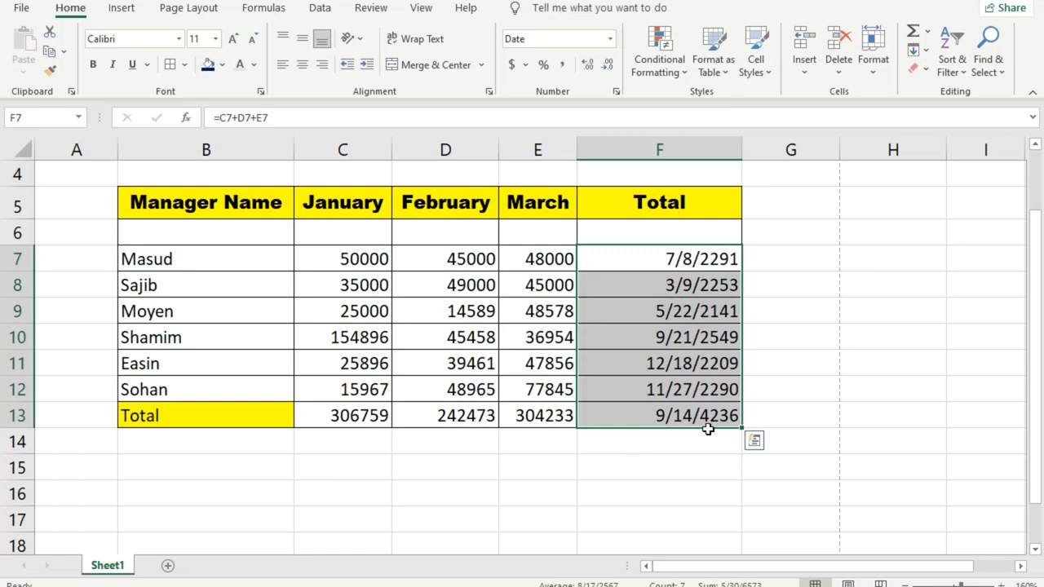
# Apply the Long Date format to the totals in F7:F13 and check the full dates of individual cells
pyautogui.click(610, 39)
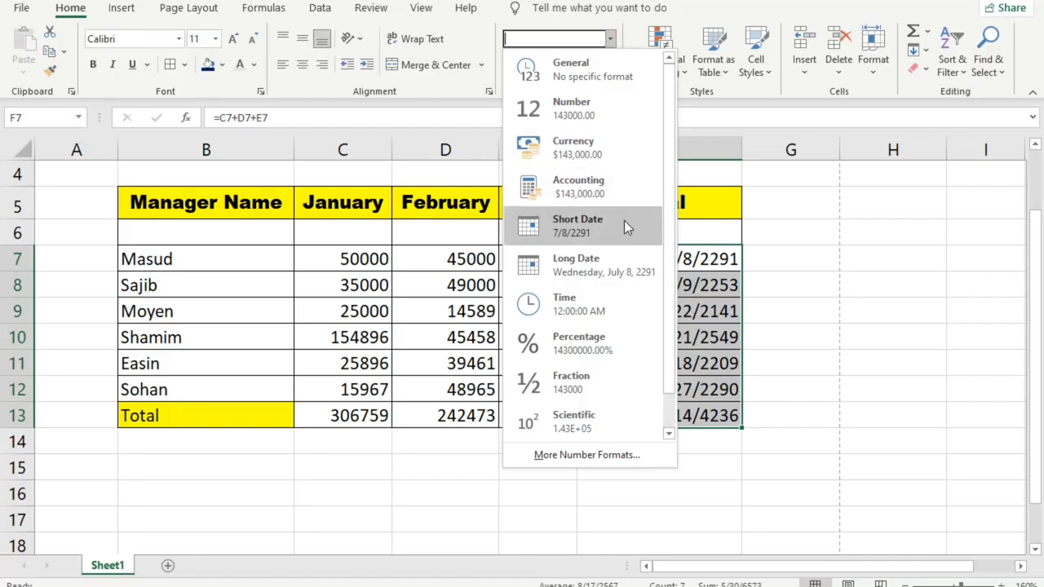
pyautogui.click(599, 271)
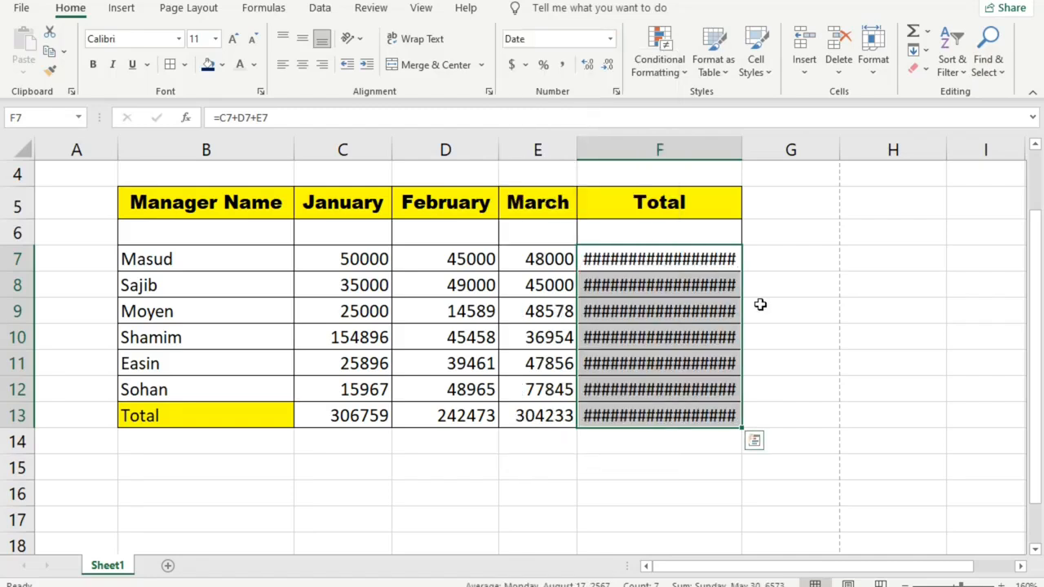
pyautogui.moveTo(674, 392)
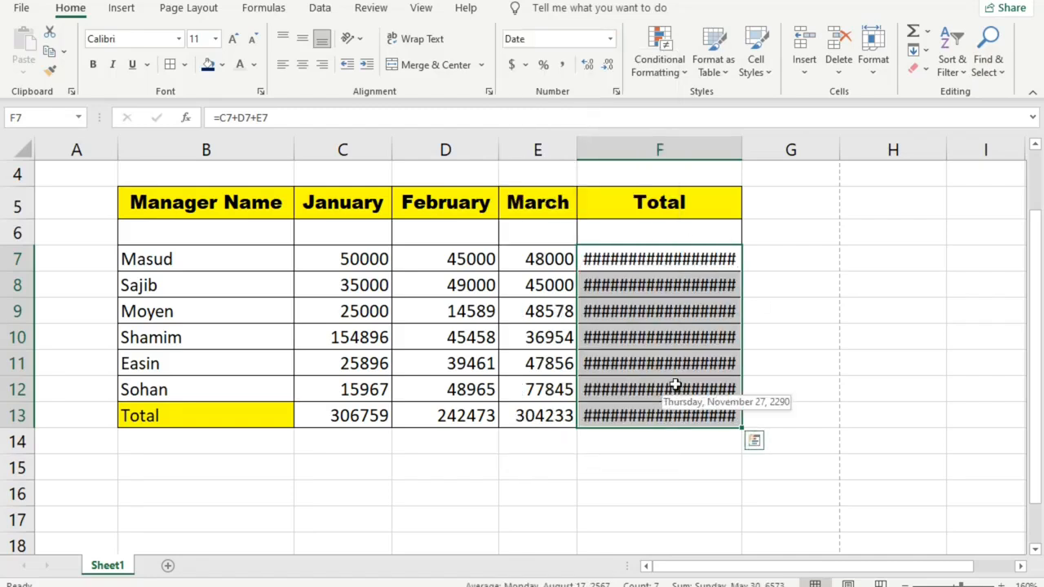
pyautogui.moveTo(652, 259)
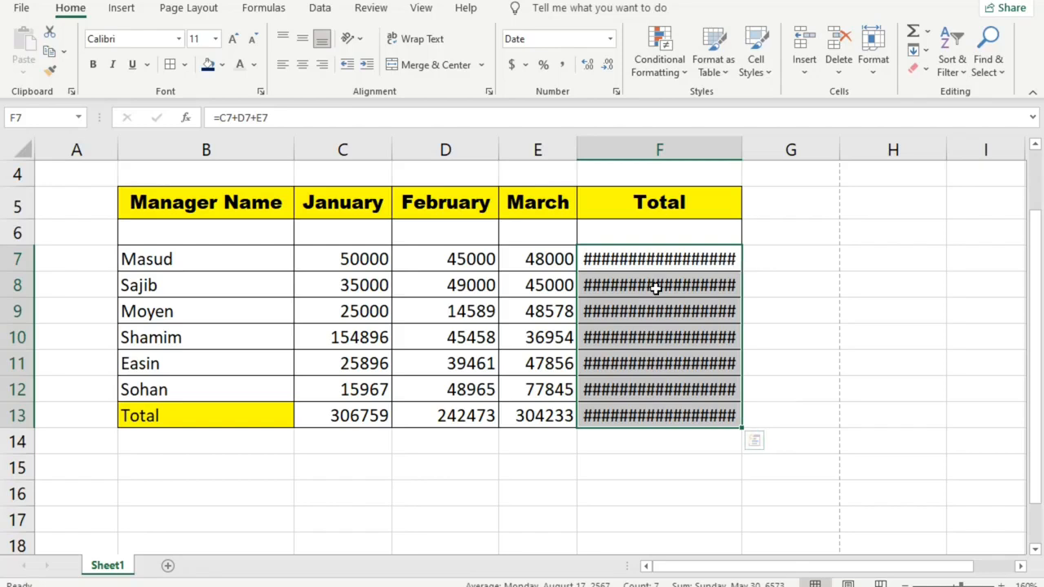
pyautogui.moveTo(655, 283)
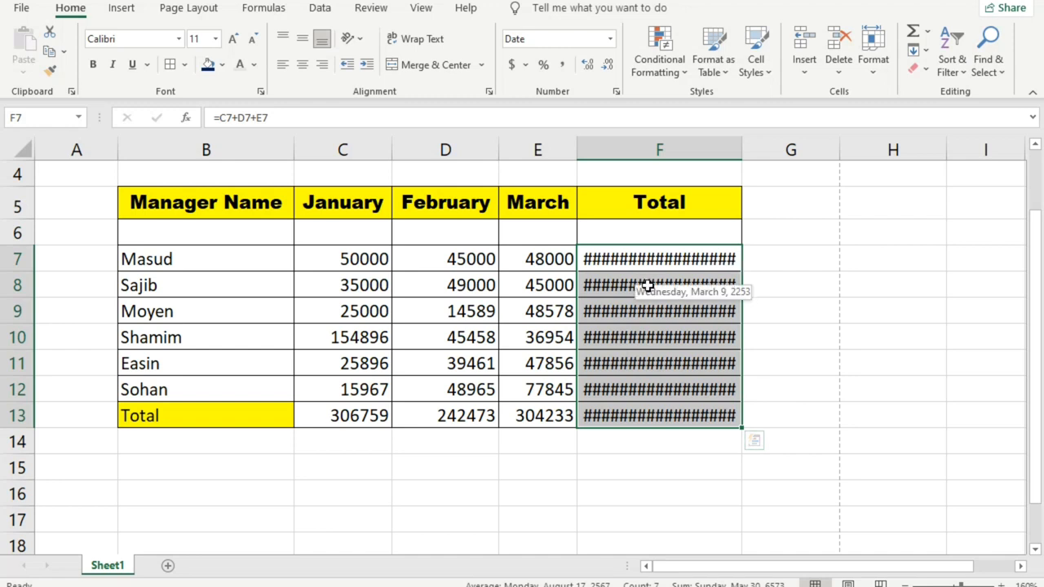
# Format the totals in F7:F13 as Time, and switch them back to the Accounting format
pyautogui.click(611, 41)
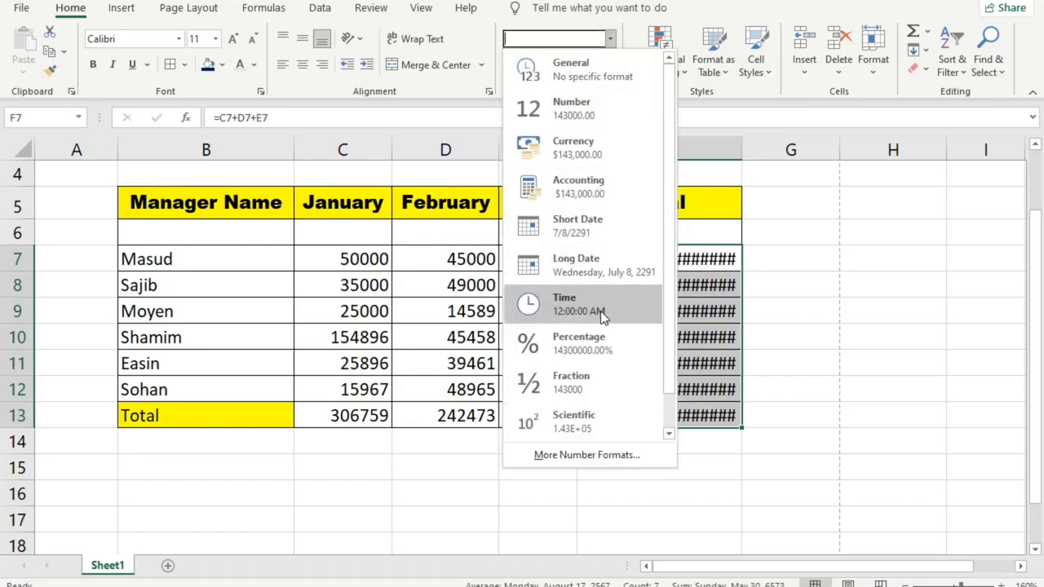
pyautogui.click(579, 304)
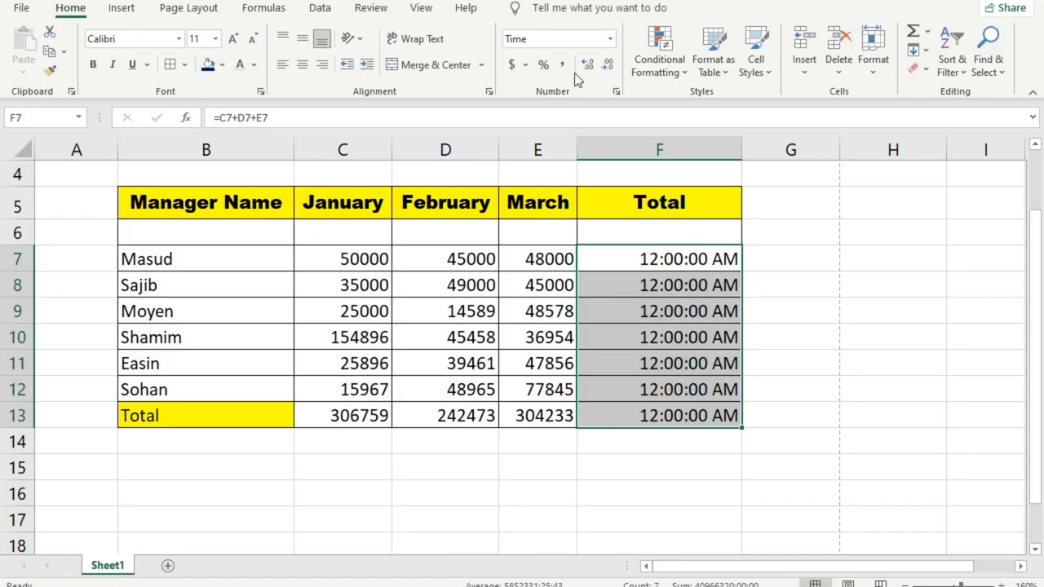
pyautogui.click(611, 41)
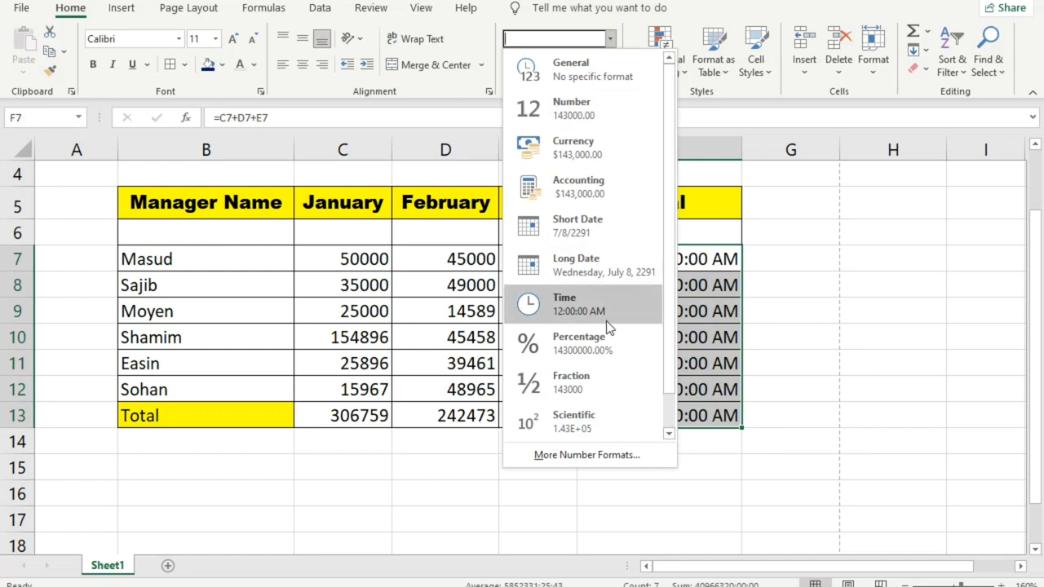
pyautogui.click(595, 190)
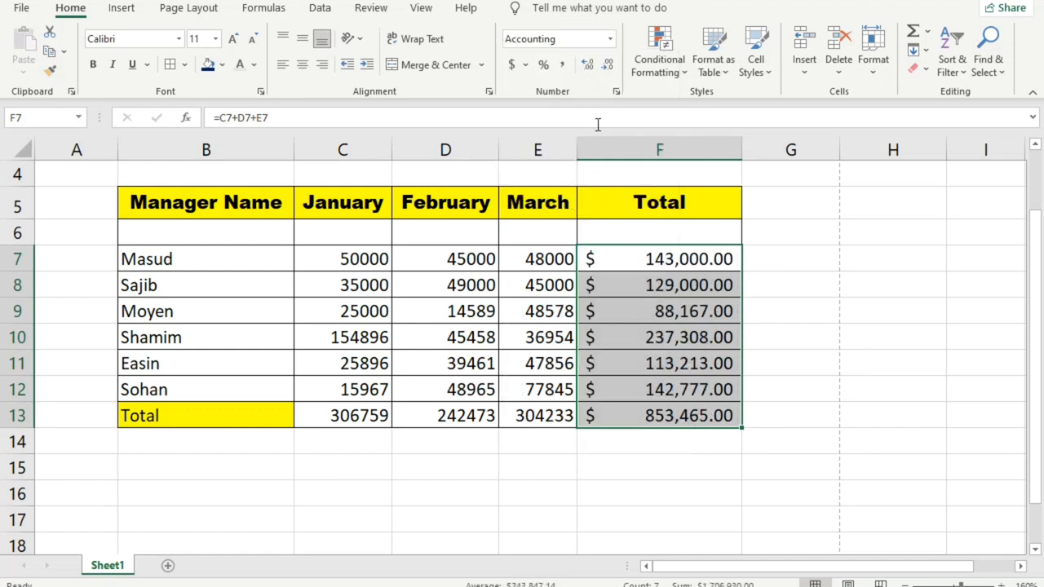
pyautogui.click(526, 64)
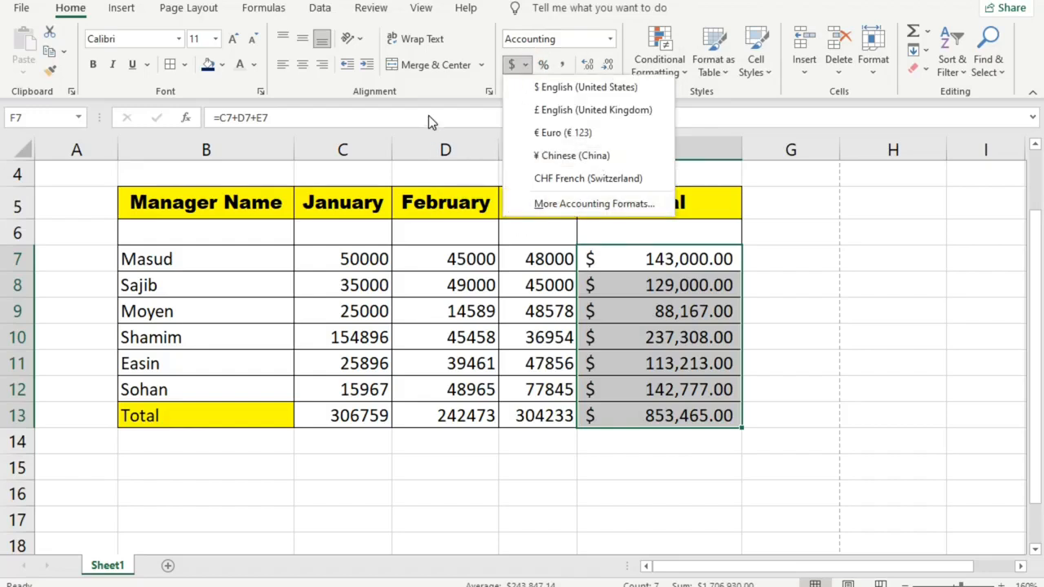
pyautogui.click(443, 94)
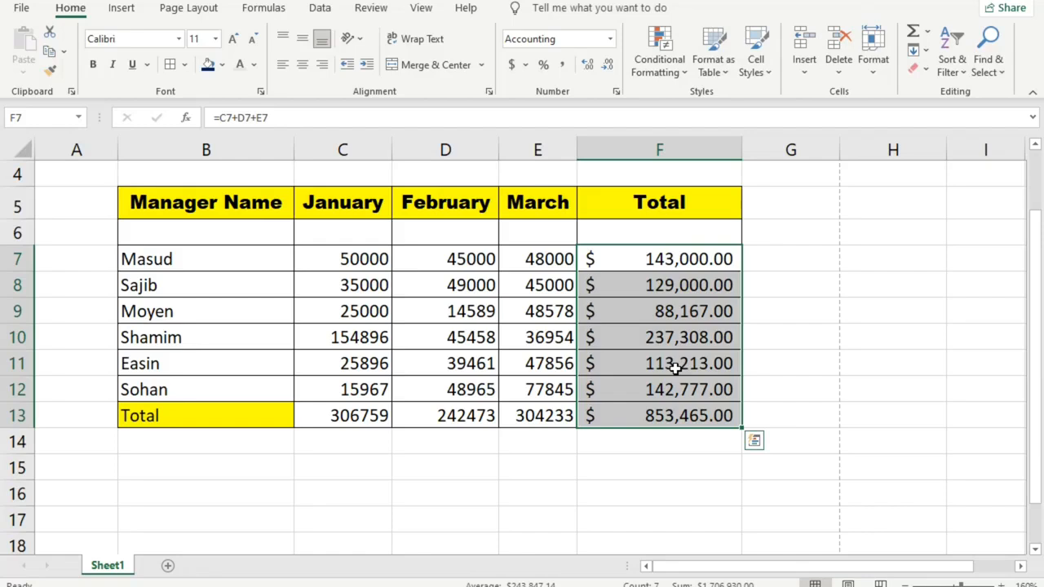
# Format the February values in D7:D13 as Percentage and the January values in C7:C13 as Accounting with the $ symbol
pyautogui.moveTo(436, 263); pyautogui.dragTo(446, 416)
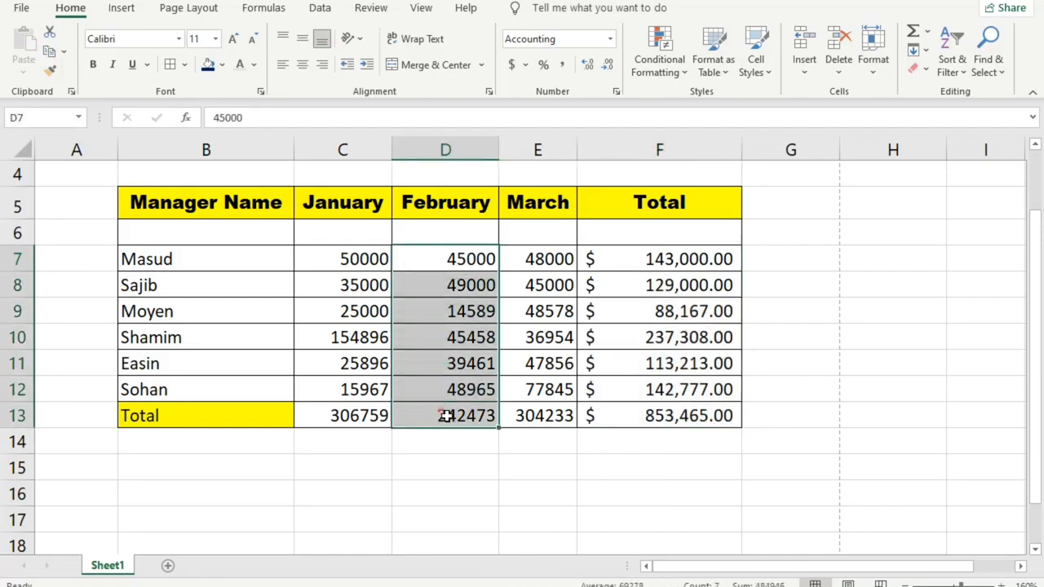
pyautogui.click(543, 64)
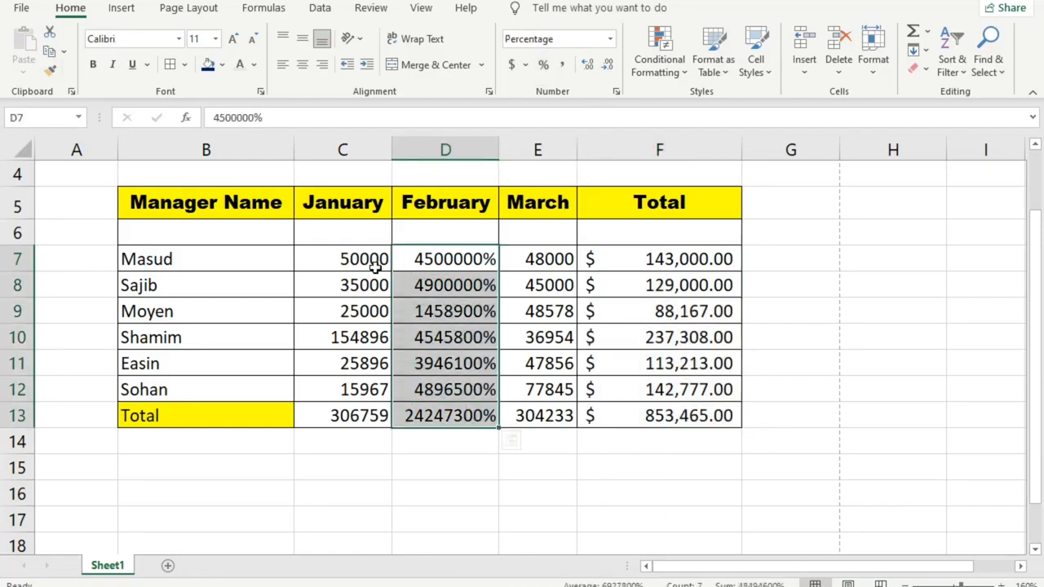
pyautogui.moveTo(375, 267); pyautogui.dragTo(334, 421)
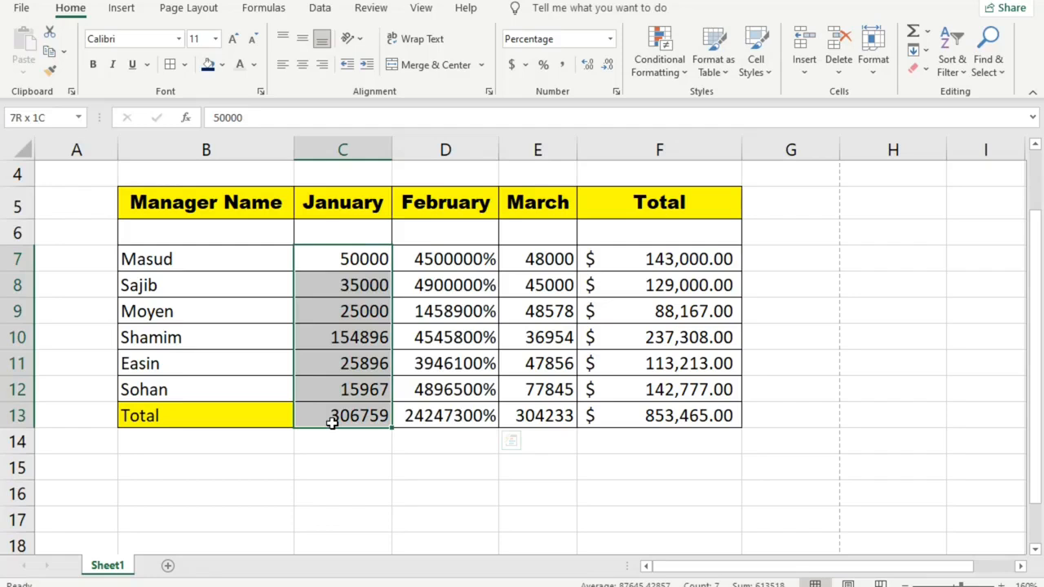
pyautogui.click(510, 65)
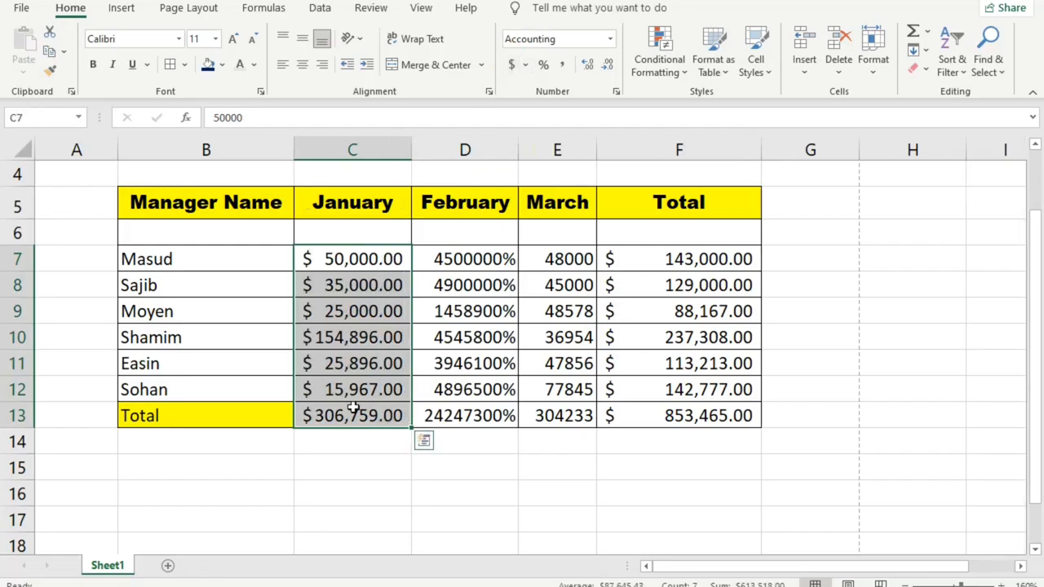
# Apply Comma Style to the January values in C7:C13, and switch them back to Accounting with the $ symbol
pyautogui.click(564, 66)
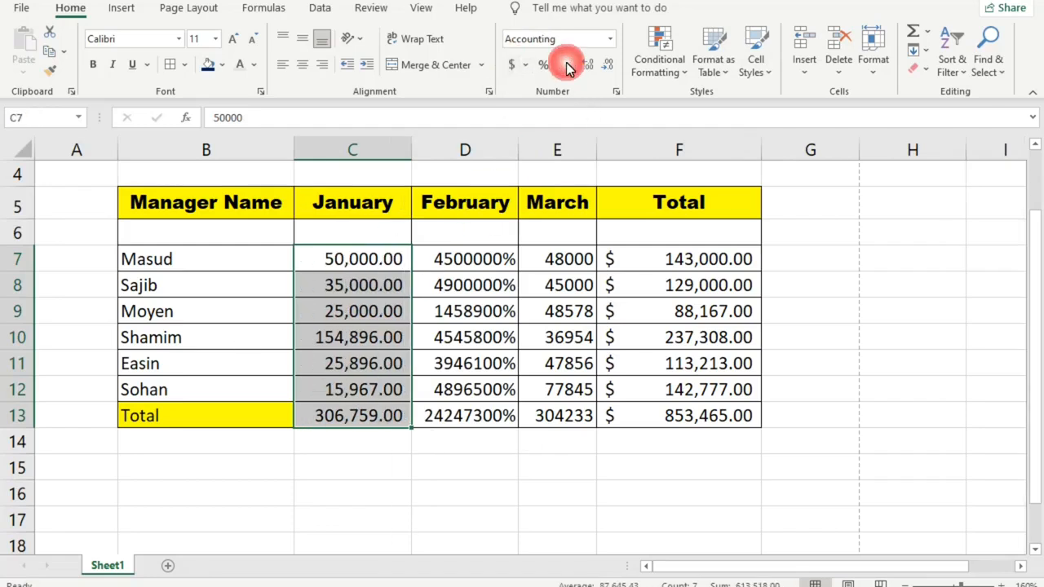
pyautogui.click(566, 65)
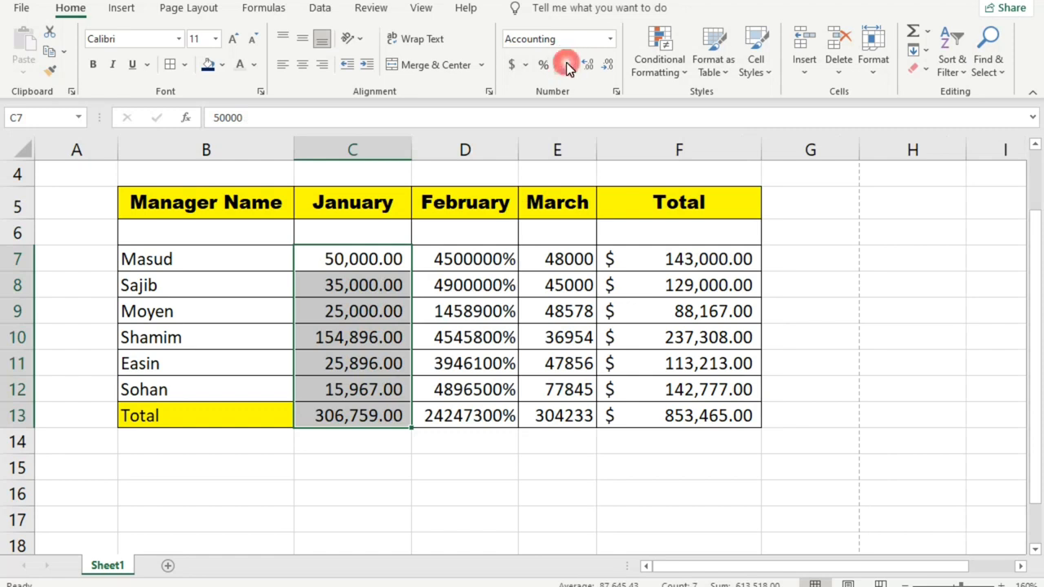
pyautogui.click(509, 65)
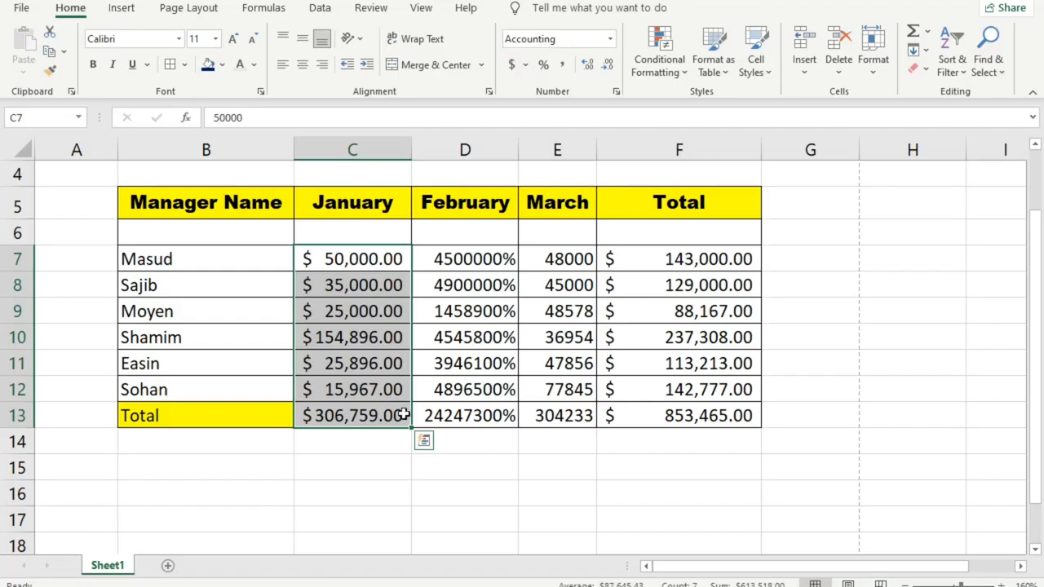
# Undo the number formatting applied to the January and February columns
pyautogui.hotkey('ctrl', 'z')
pyautogui.hotkey('ctrl', 'z')
pyautogui.hotkey('ctrl', 'z')
pyautogui.hotkey('ctrl', 'z')
pyautogui.hotkey('ctrl', 'z')
pyautogui.hotkey('ctrl', 'z')
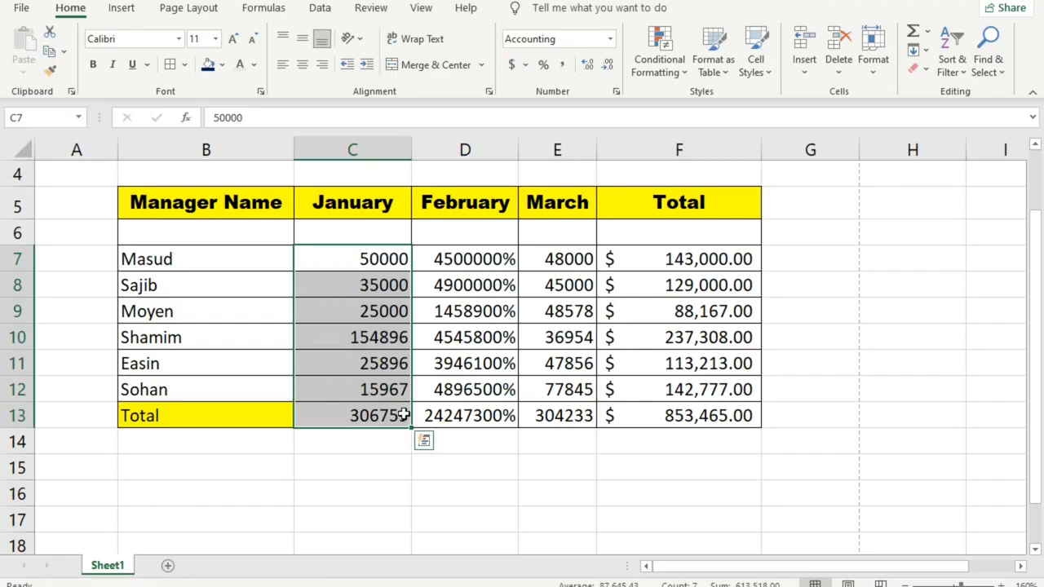
pyautogui.hotkey('ctrl', 'z')
pyautogui.hotkey('ctrl', 'z')
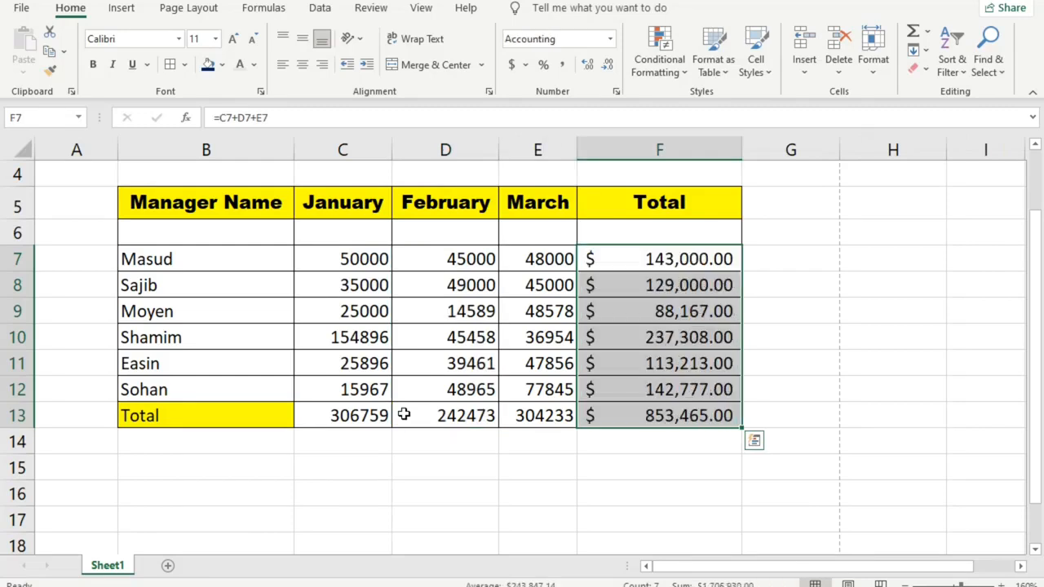
# Undo the Accounting, Time and date formats applied to the totals in F7:F13
pyautogui.hotkey('ctrl', 'z')
pyautogui.hotkey('ctrl', 'z')
pyautogui.hotkey('ctrl', 'z')
pyautogui.hotkey('ctrl', 'z')
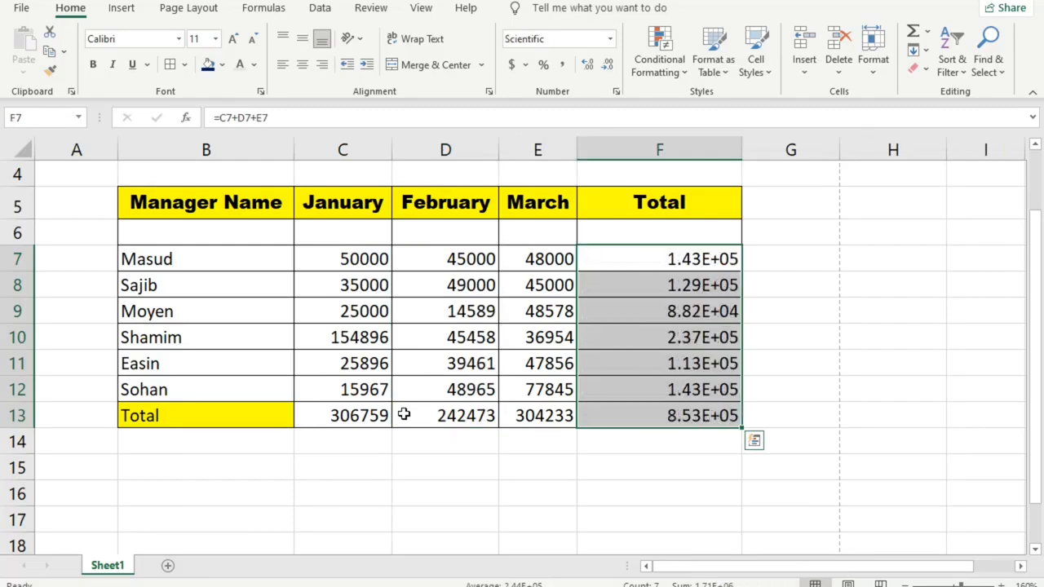